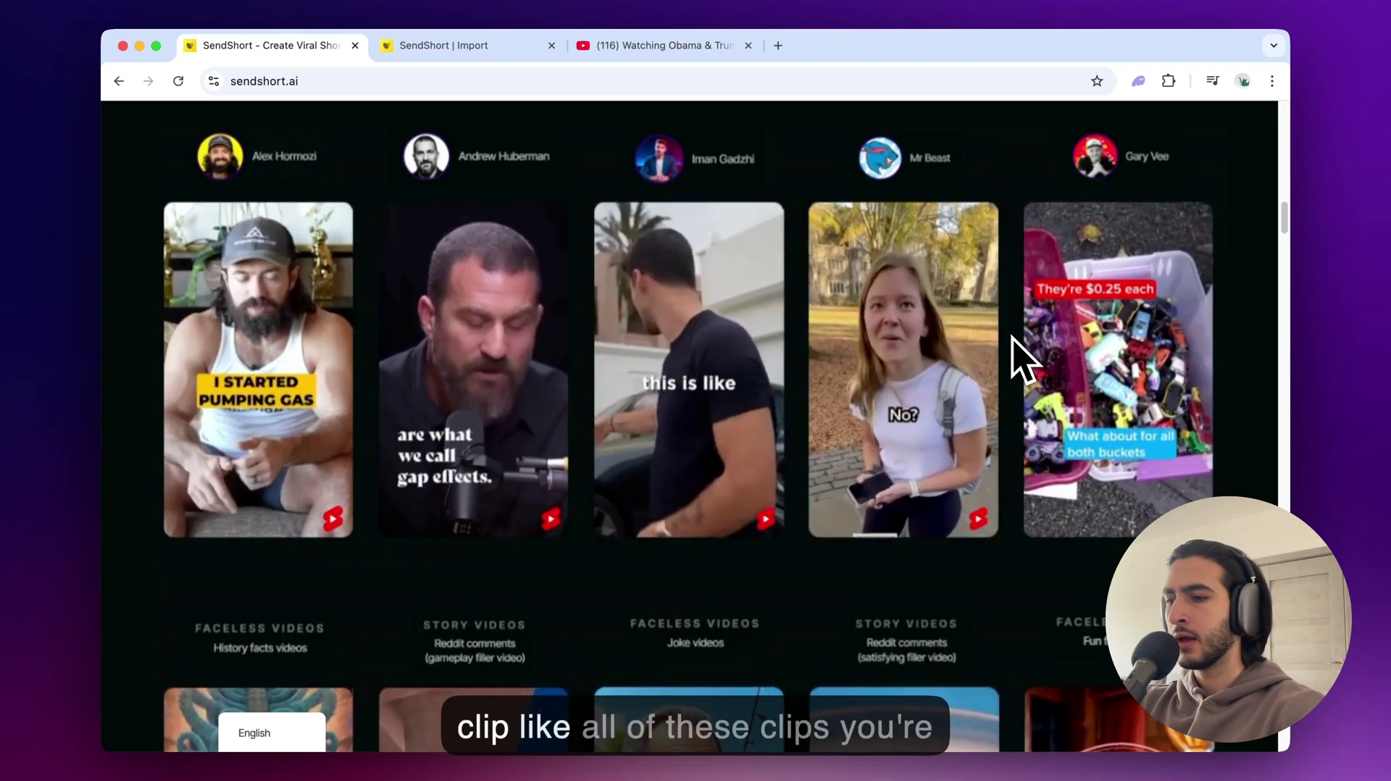
Scroll the SendShort landing page and log in to the account.
scroll(1022, 359, down, 6)
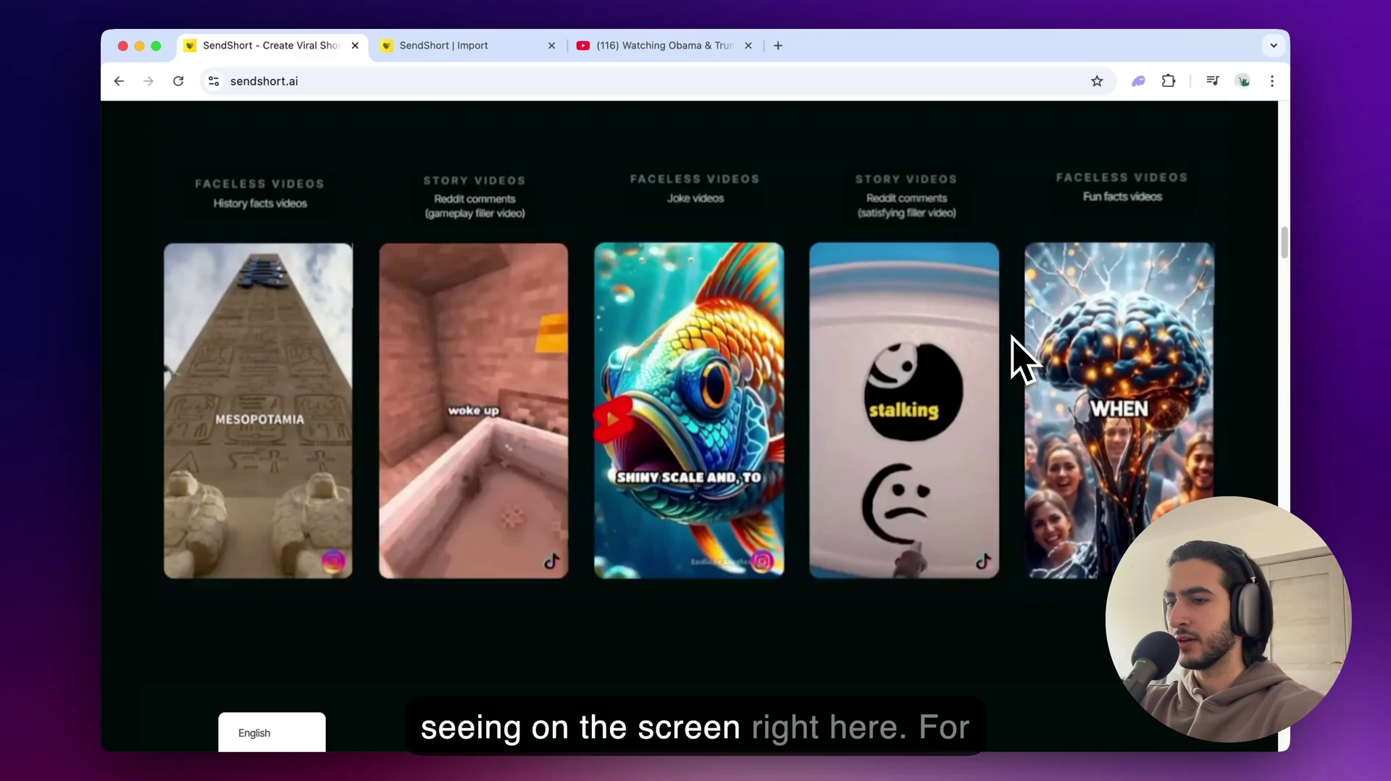
scroll(1022, 359, up, 3)
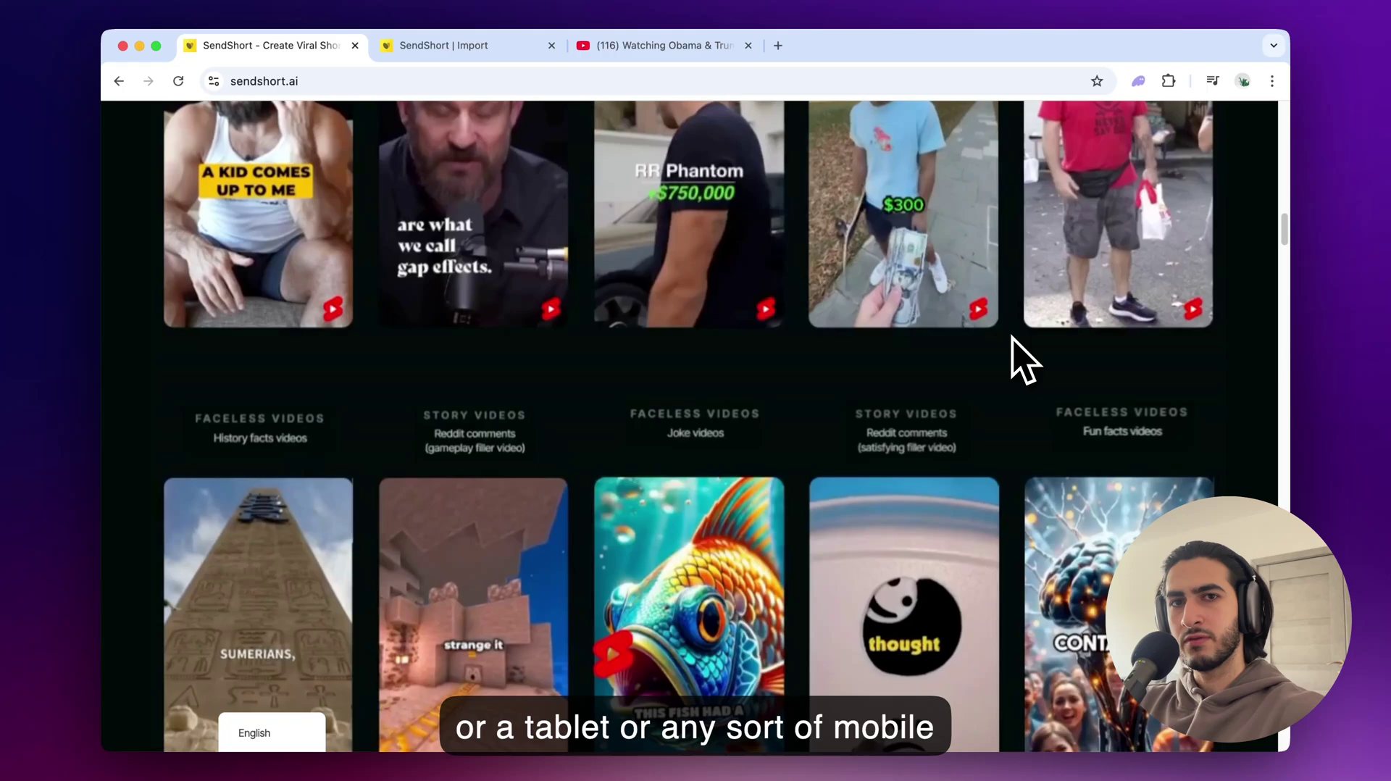
scroll(1016, 358, up, 15)
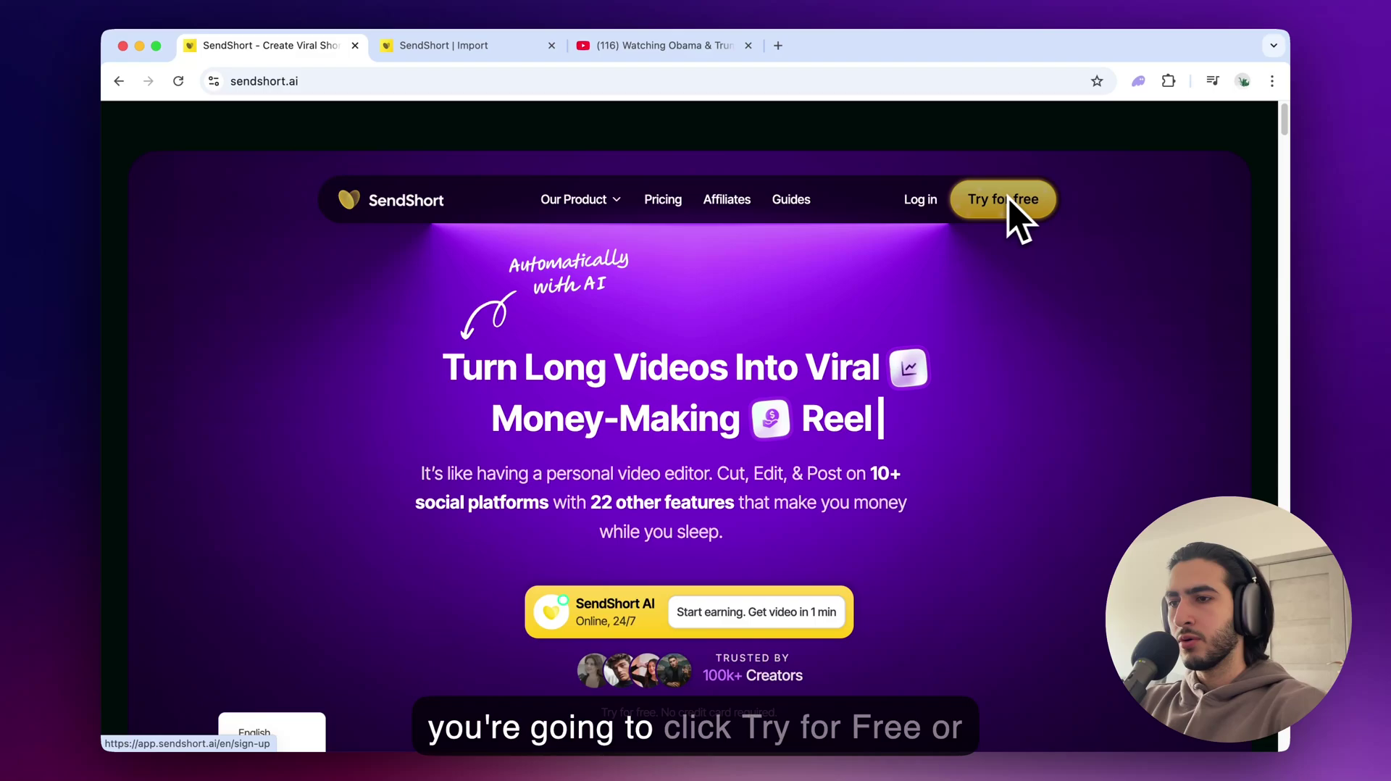
click(922, 200)
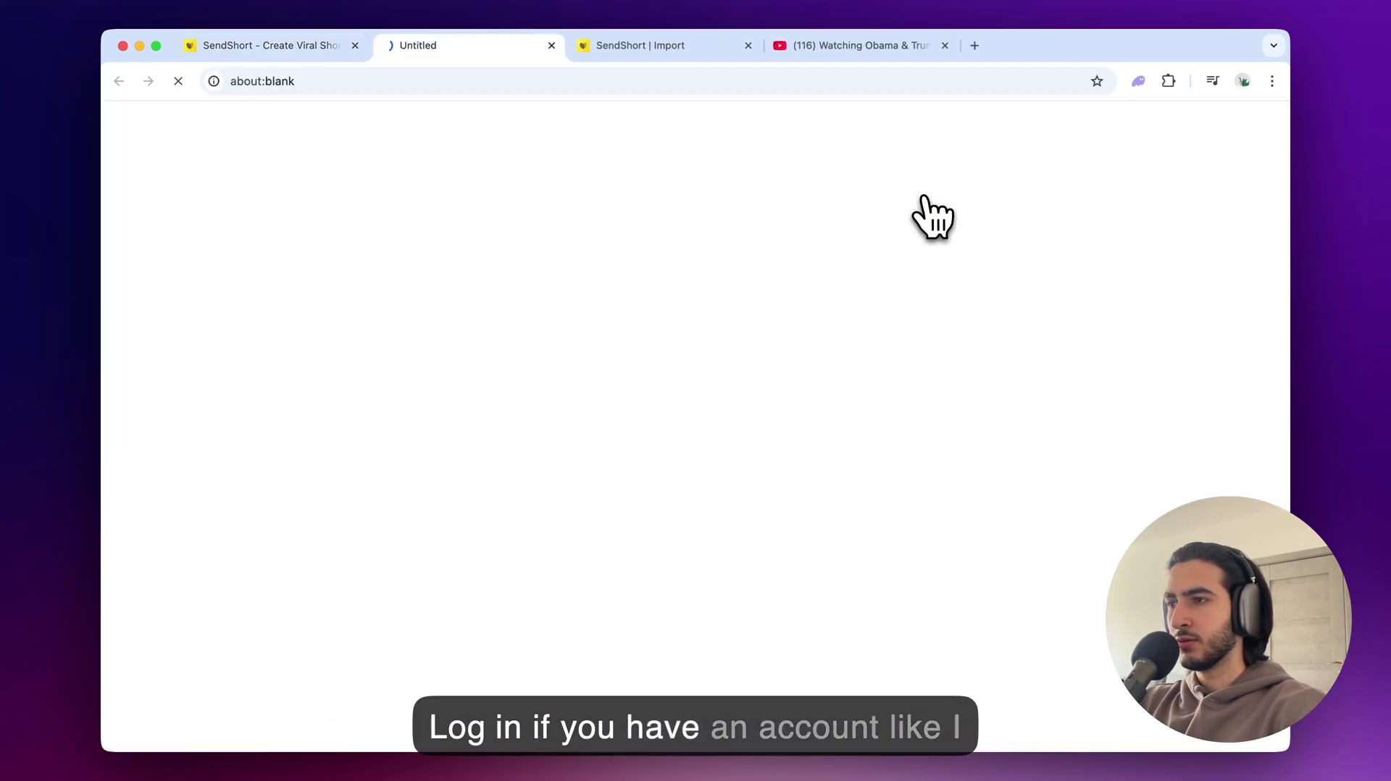
Close the old import and landing tabs and start a 'Long videos to Short' import.
click(747, 45)
click(345, 45)
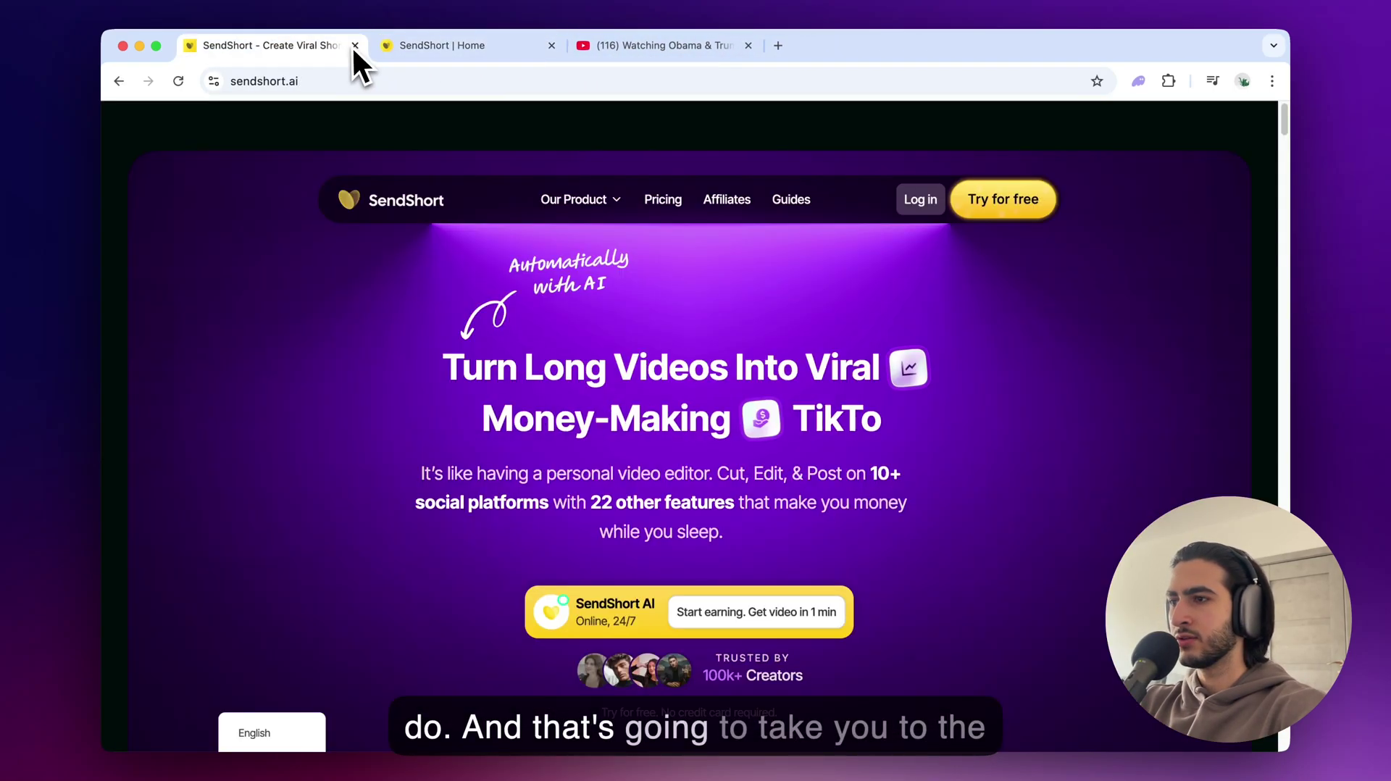
click(354, 45)
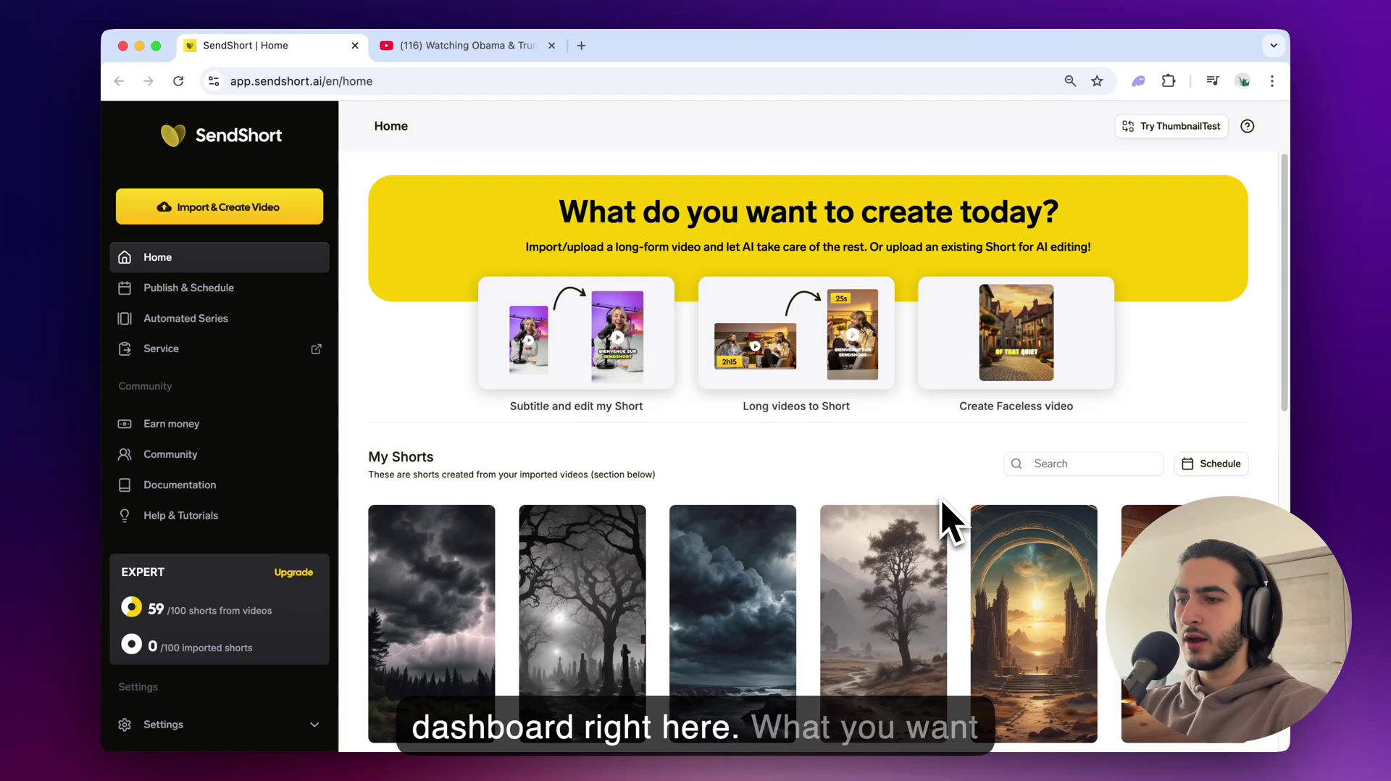
scroll(947, 520, down, 1)
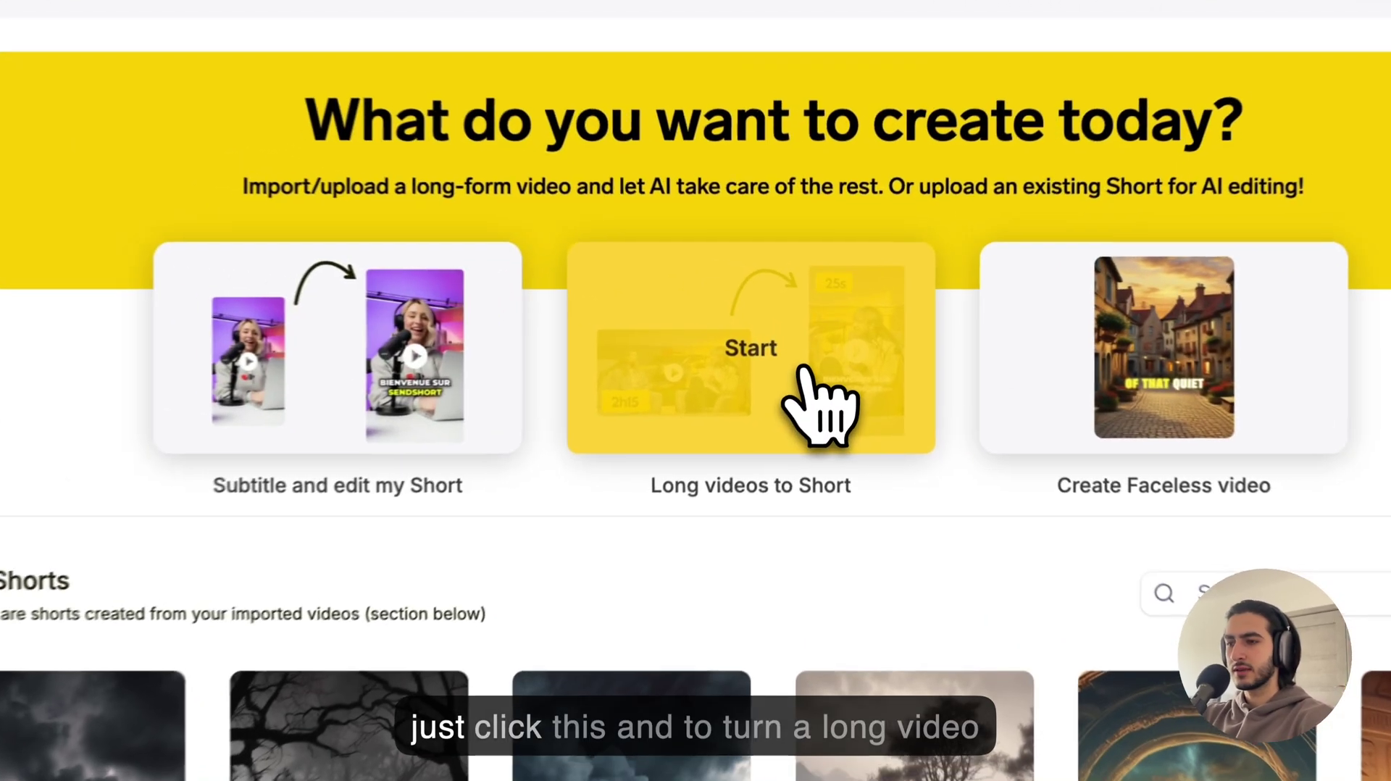
click(818, 371)
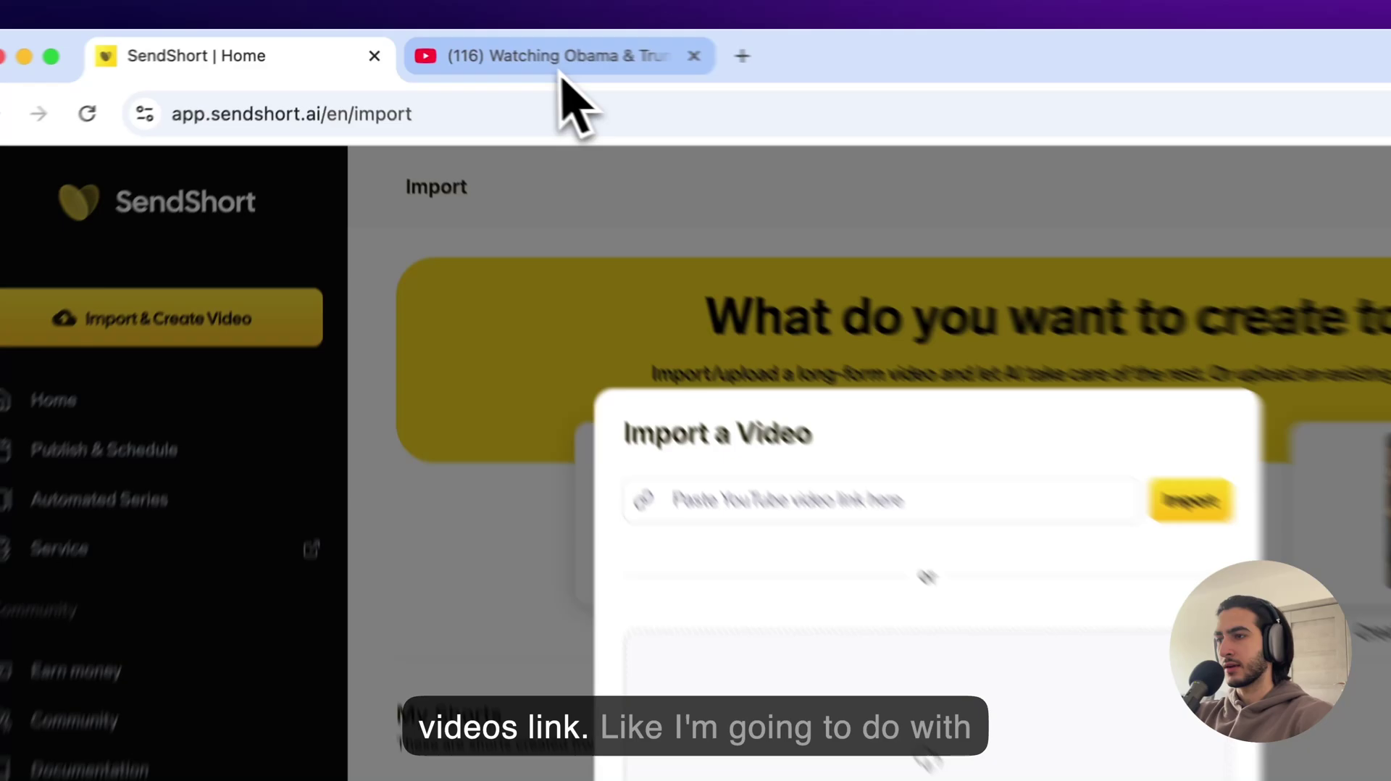
Copy the Joe Rogan YouTube video's address, close its tab, and paste it into SendShort's import field.
click(460, 50)
click(347, 81)
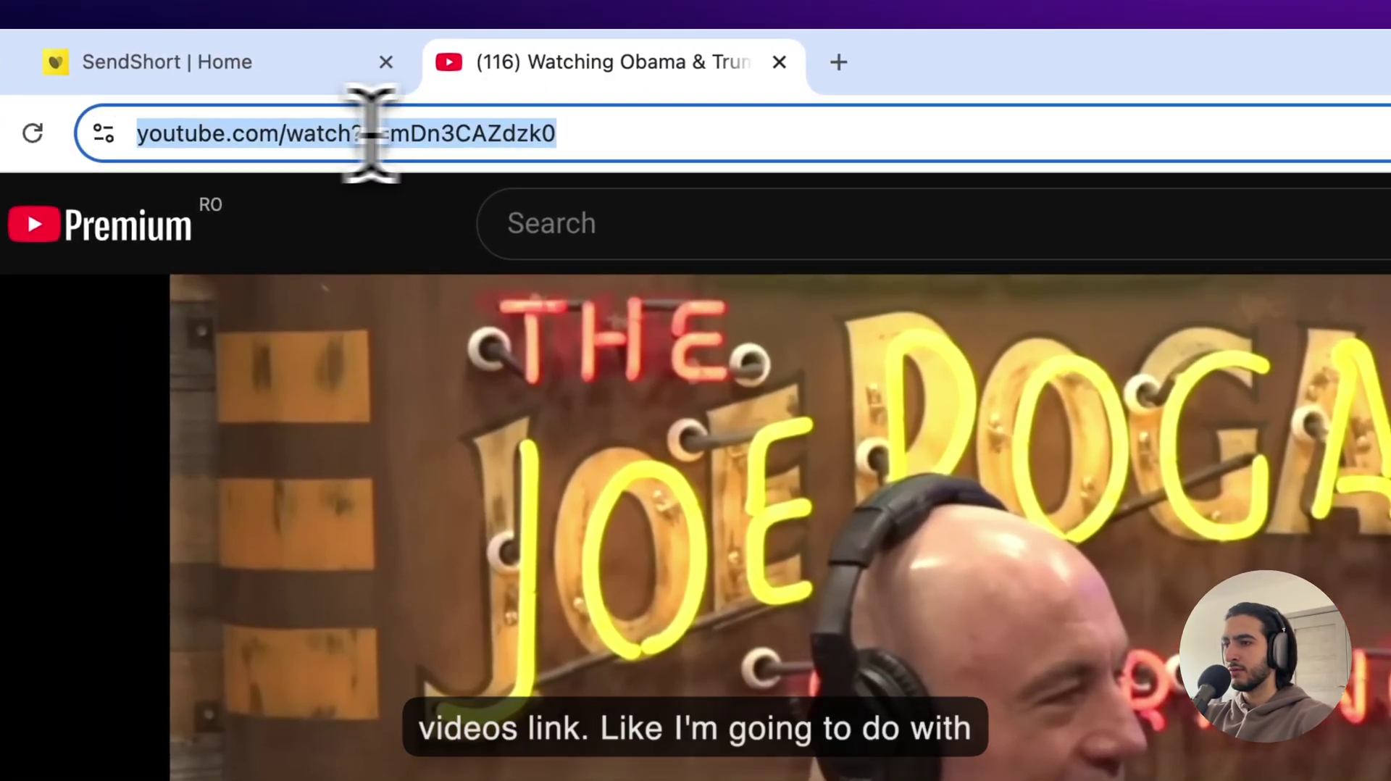
right_click(643, 134)
click(746, 422)
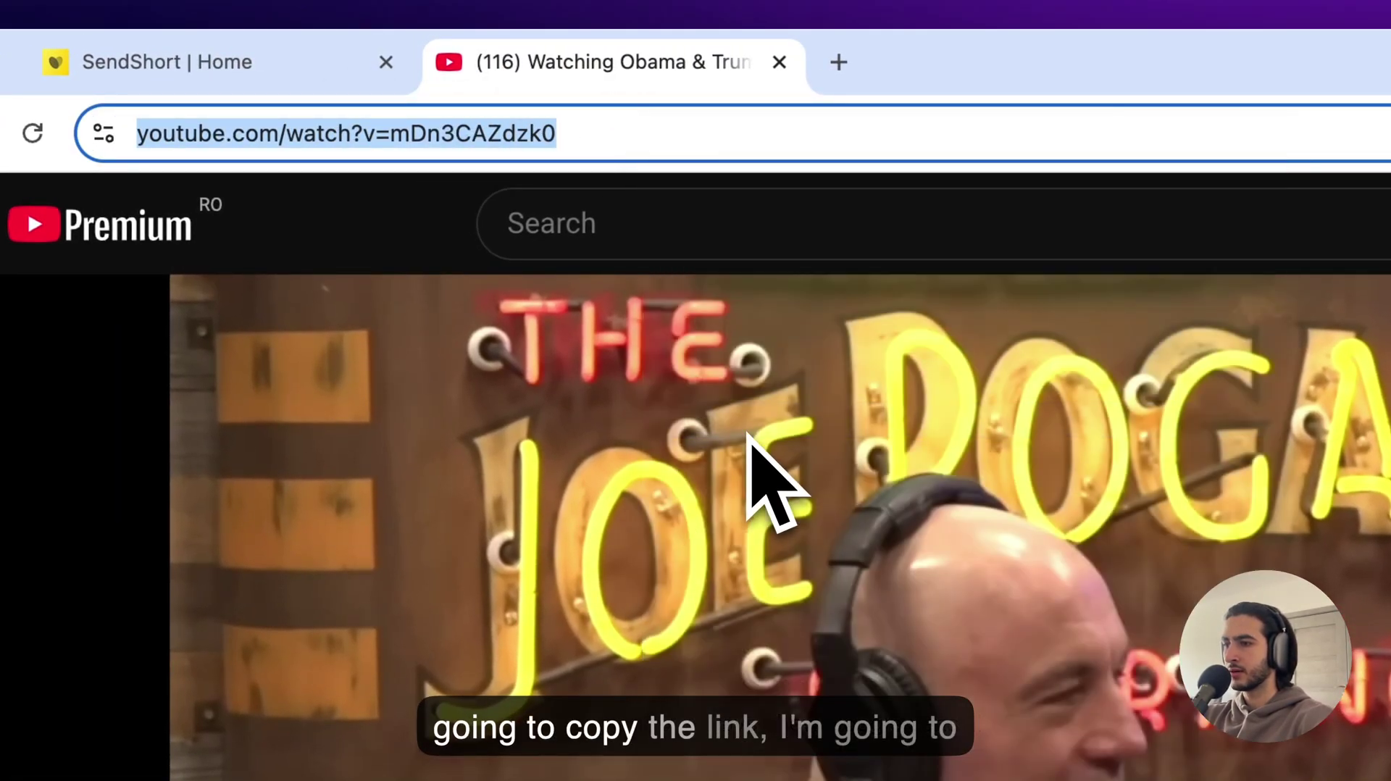
click(779, 63)
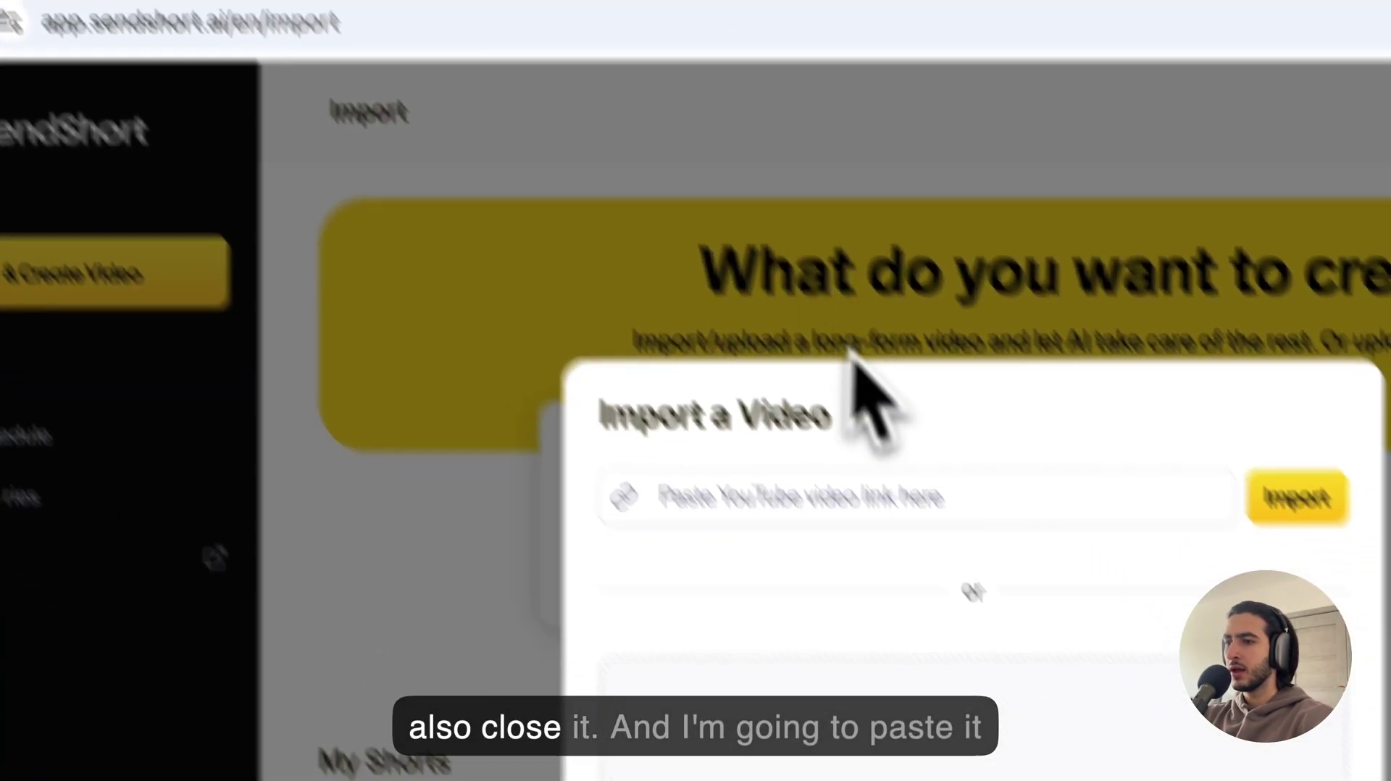
click(869, 495)
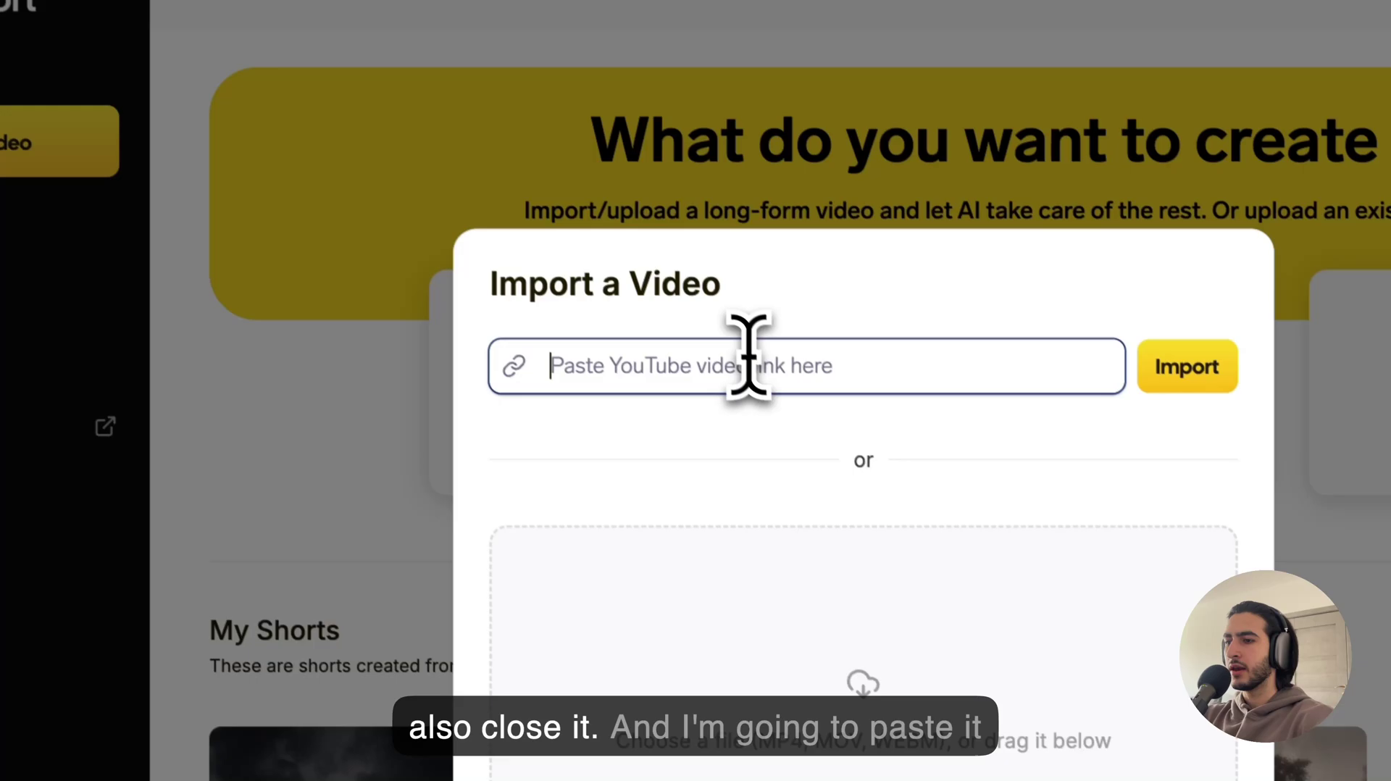
right_click(867, 496)
click(958, 724)
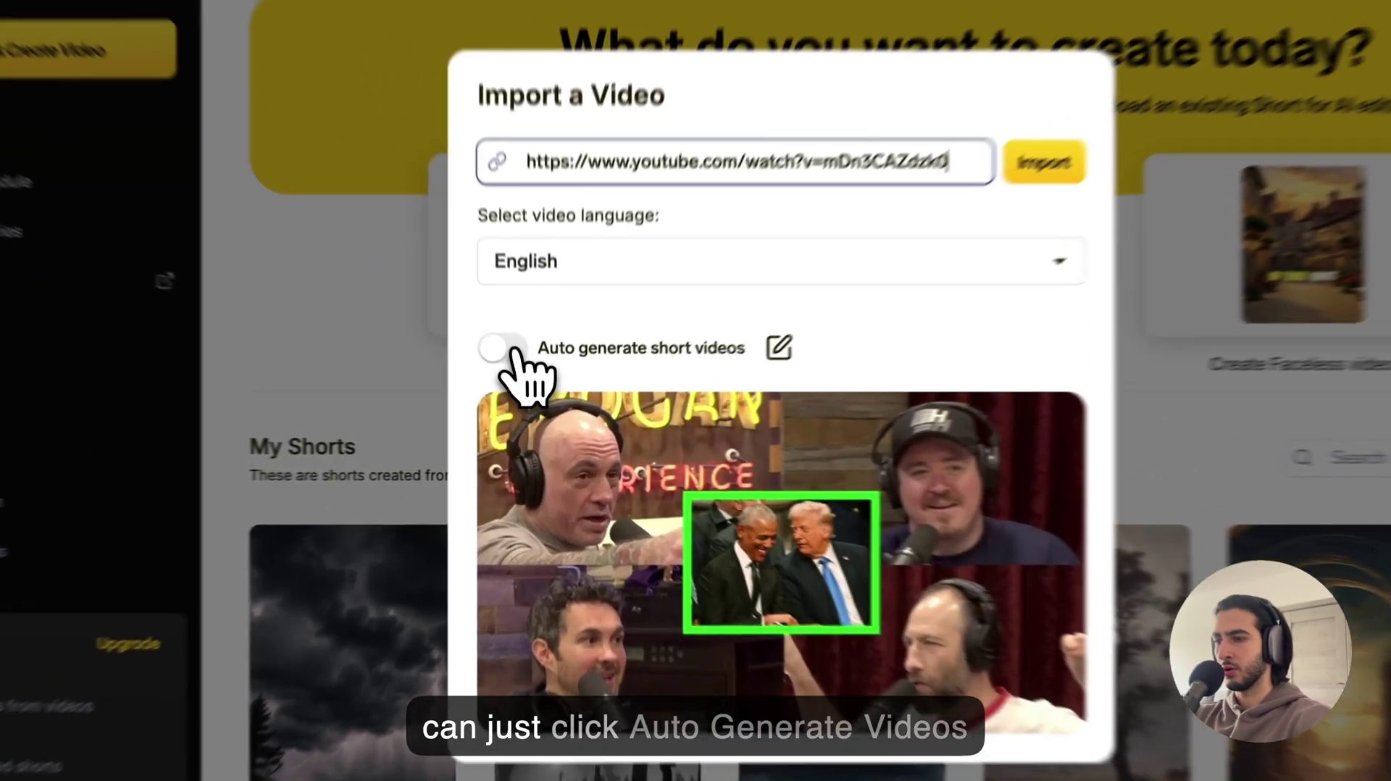
click(526, 392)
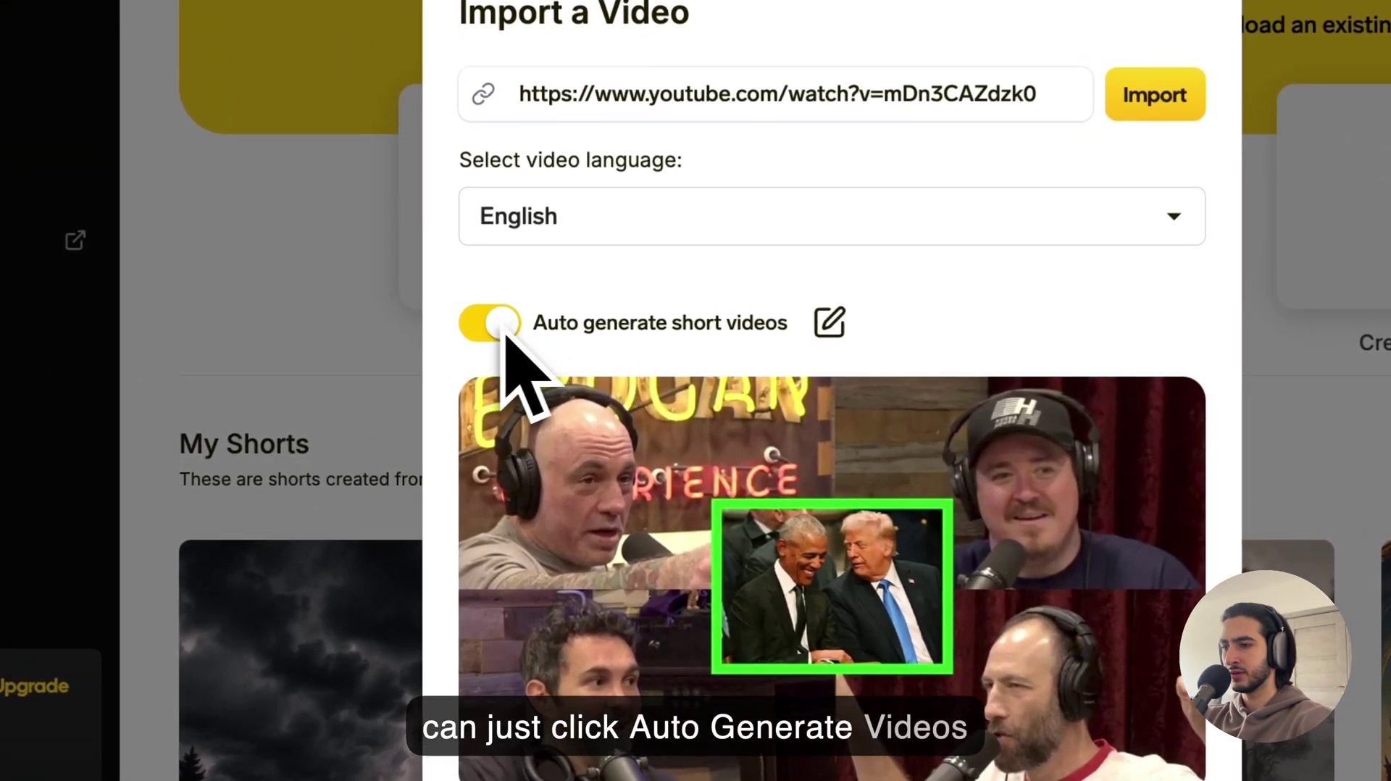
click(830, 324)
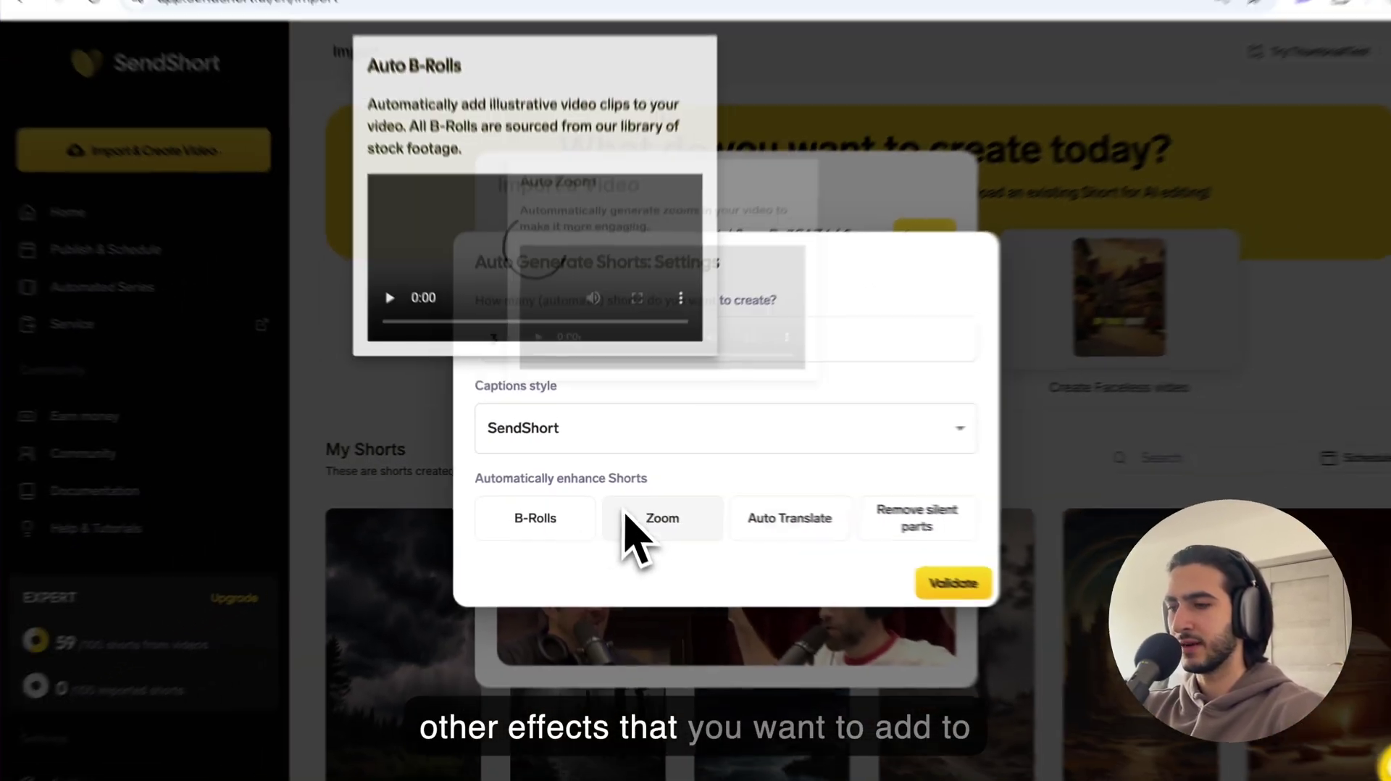
mouse_move(999, 561)
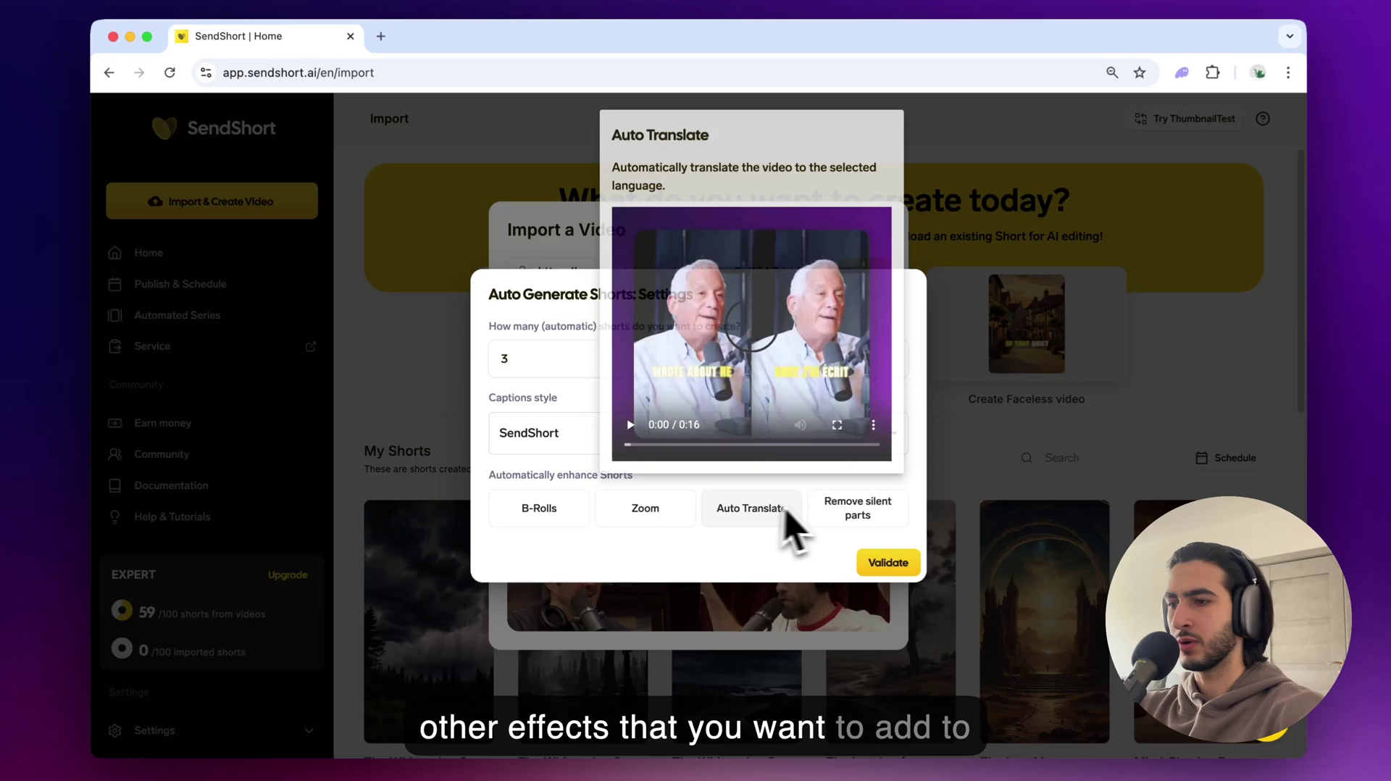
mouse_move(557, 532)
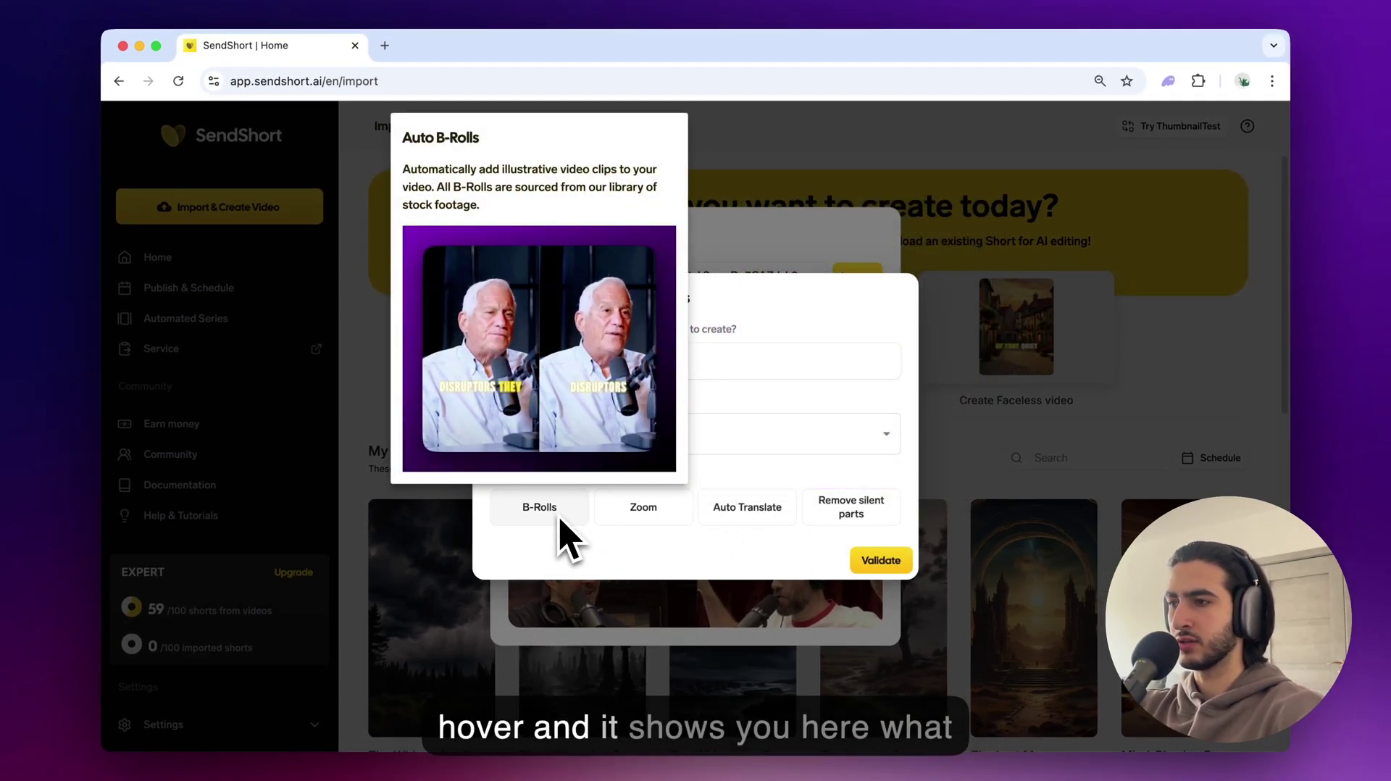
mouse_move(629, 521)
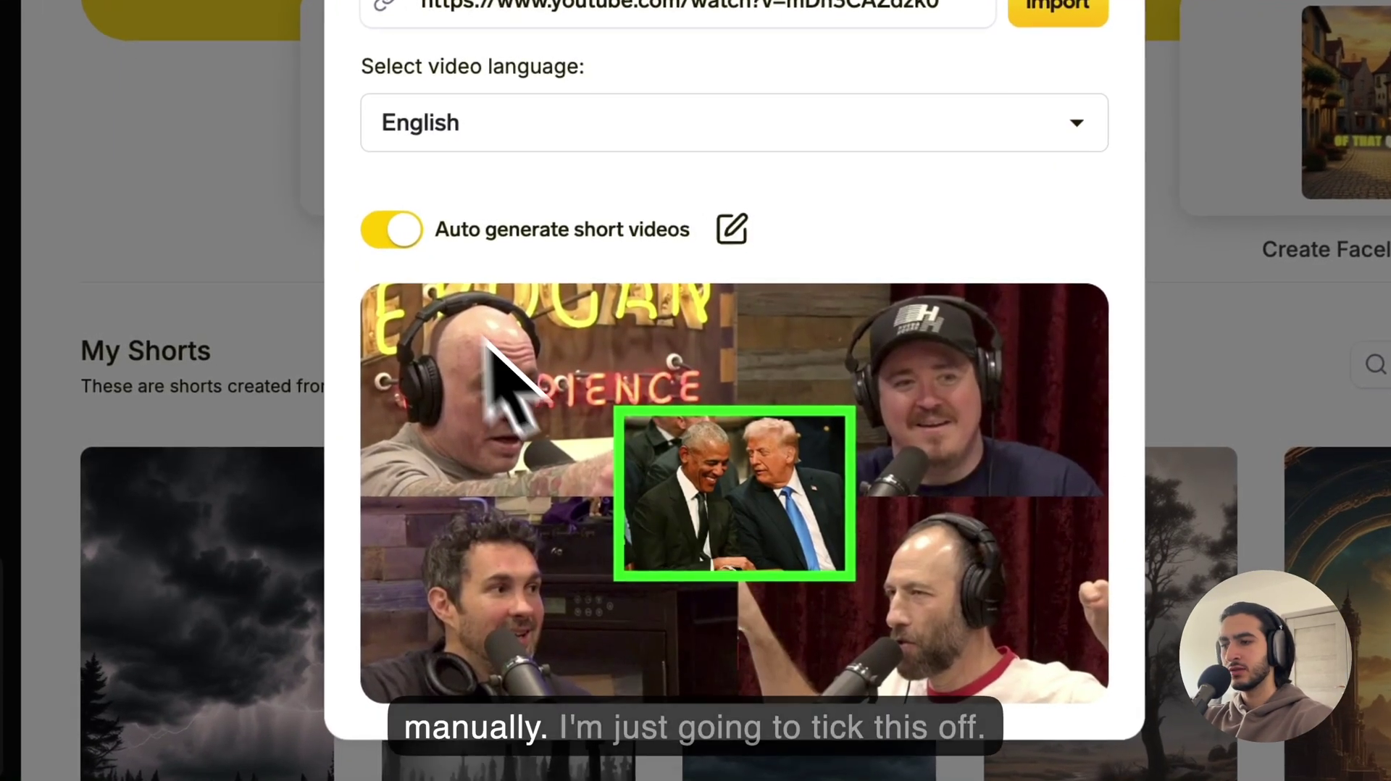
click(402, 241)
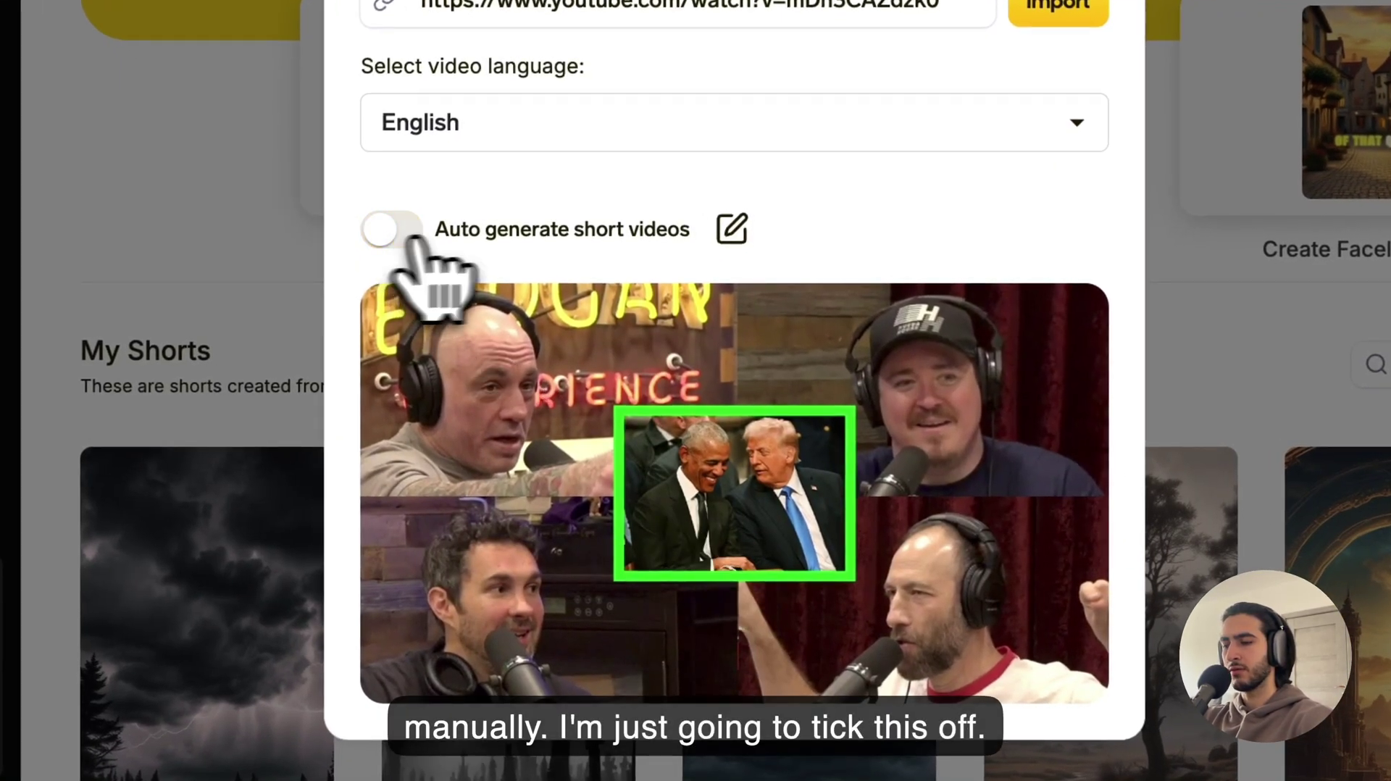
Import the YouTube video and preview it at about 01:31, 01:02 and 01:58.
click(1062, 13)
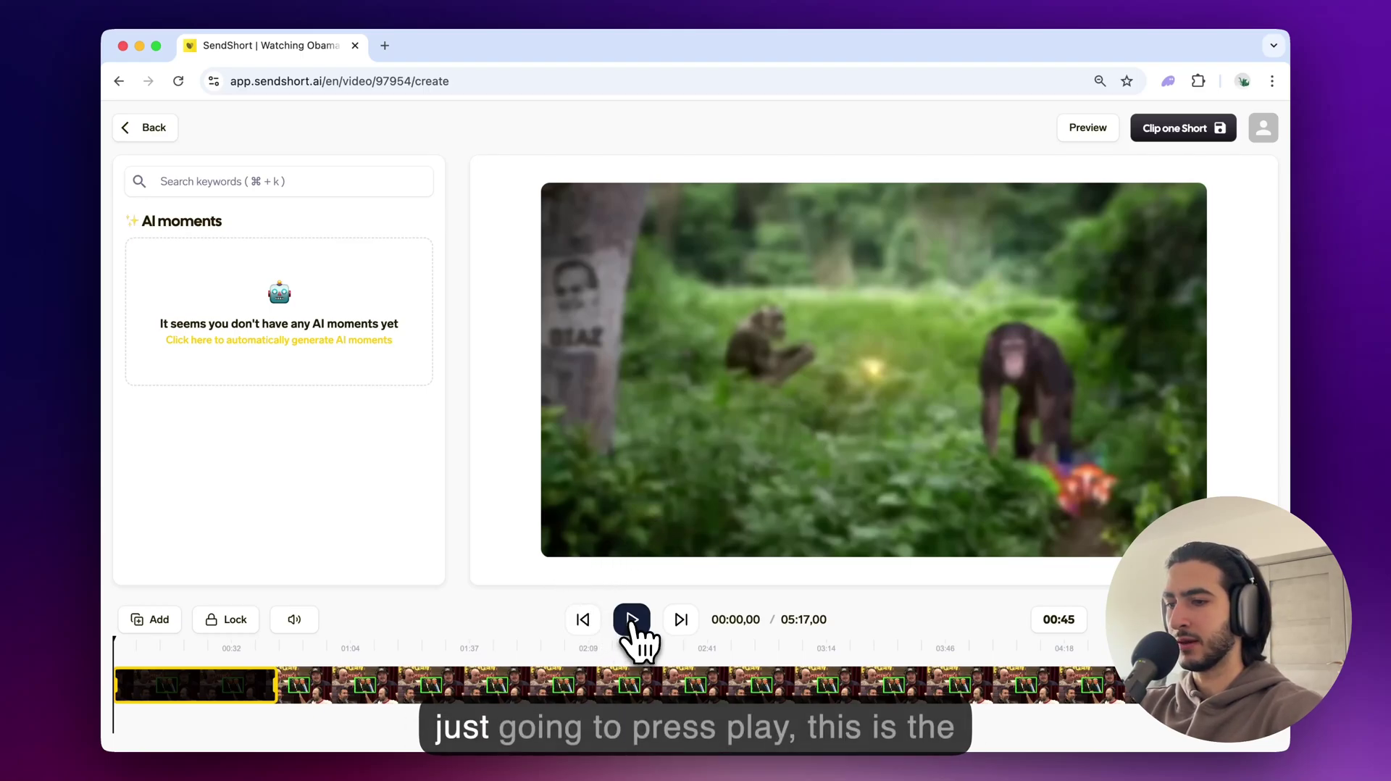
click(452, 648)
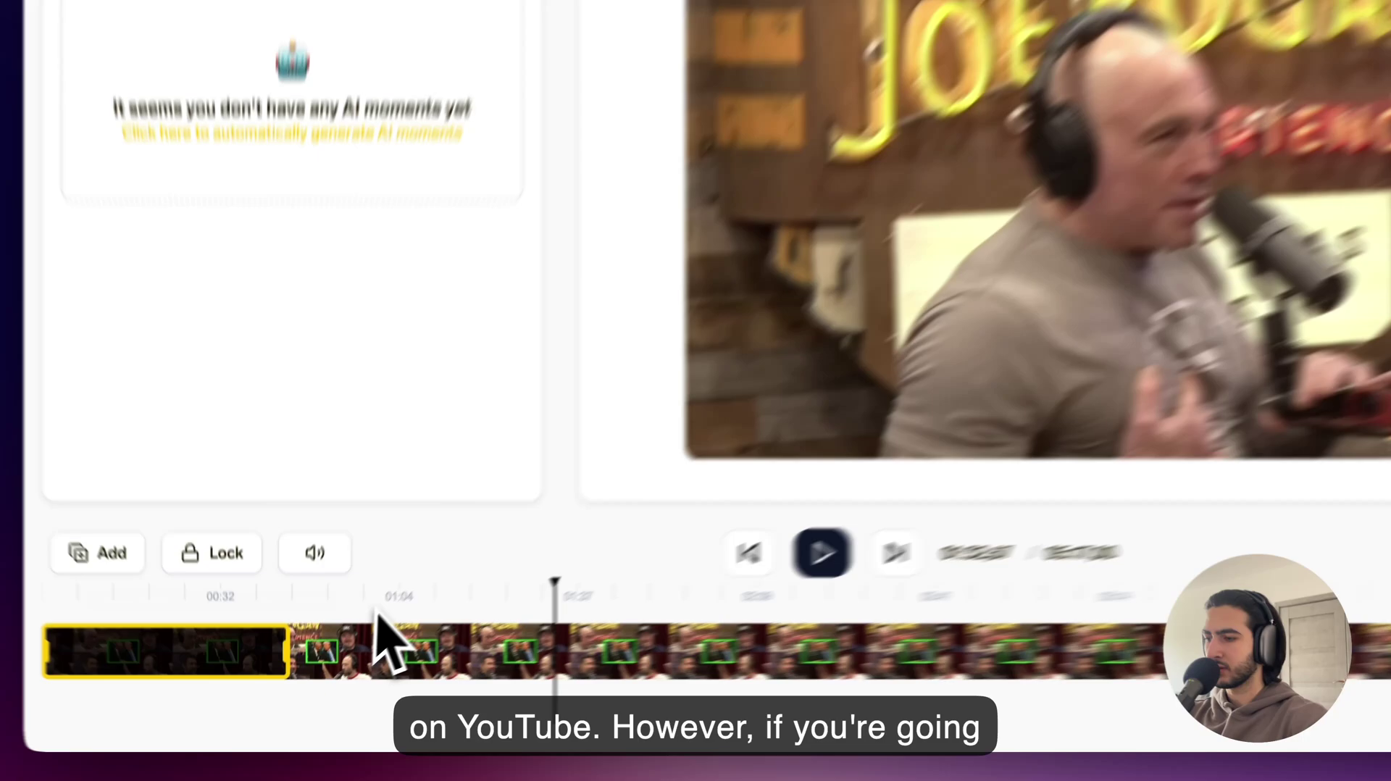
click(344, 680)
click(847, 573)
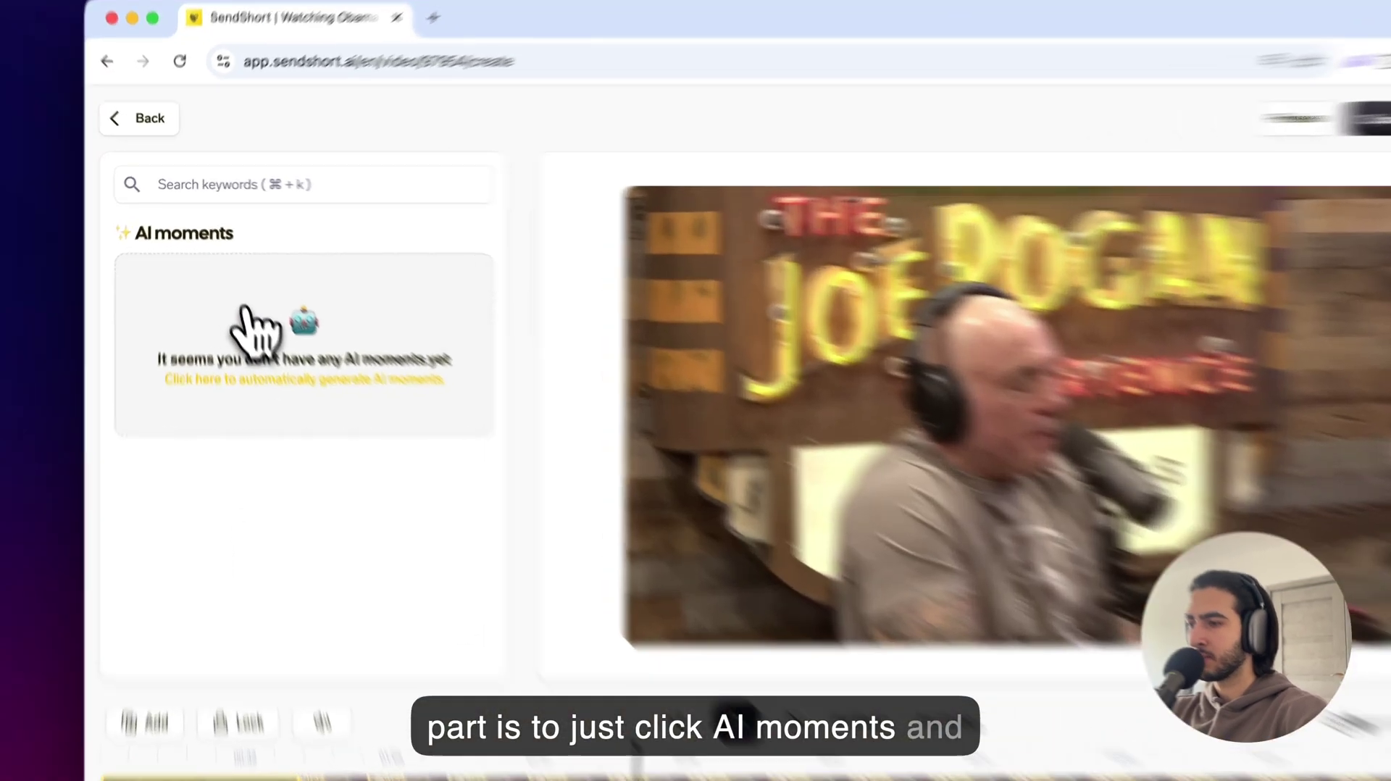
Generate AI moments for the video and jump to the Biden Falls Asleep moment.
click(240, 305)
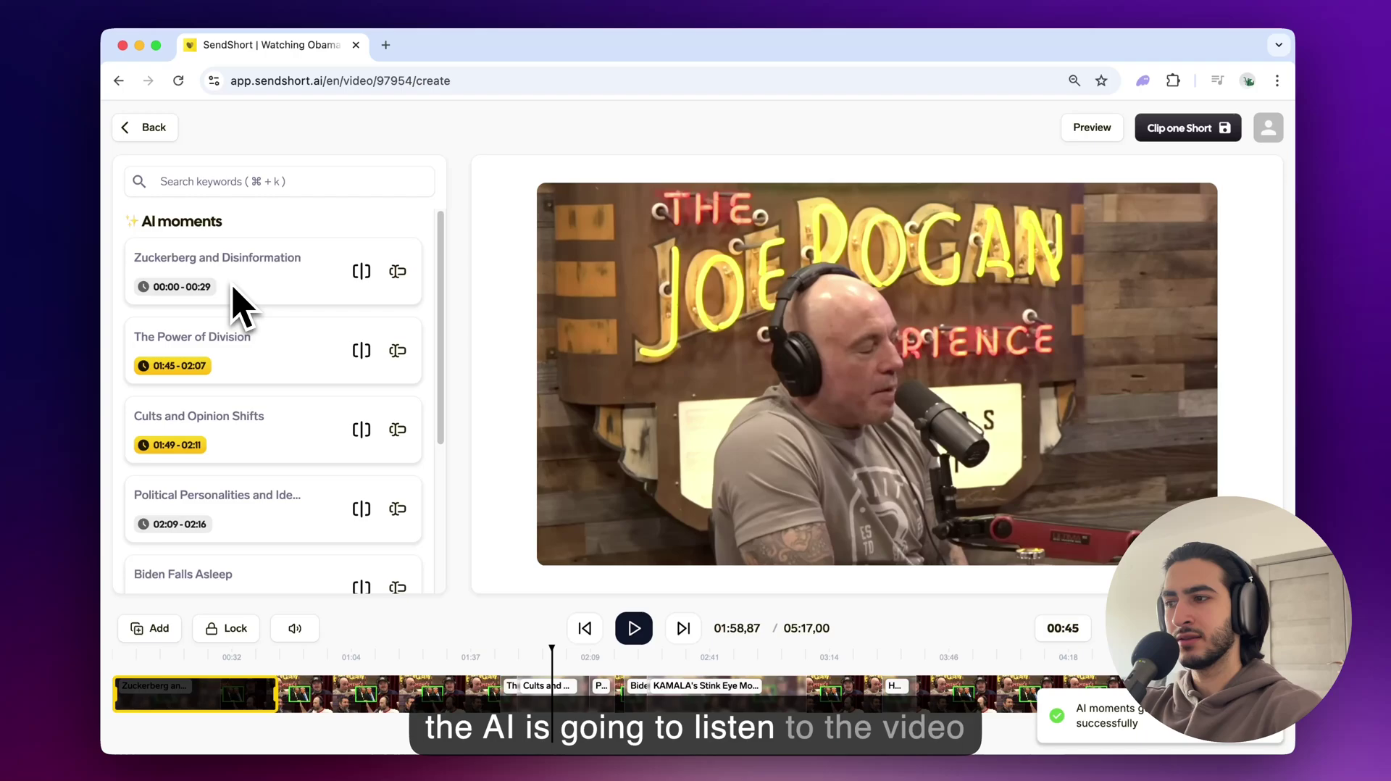
scroll(264, 389, down, 5)
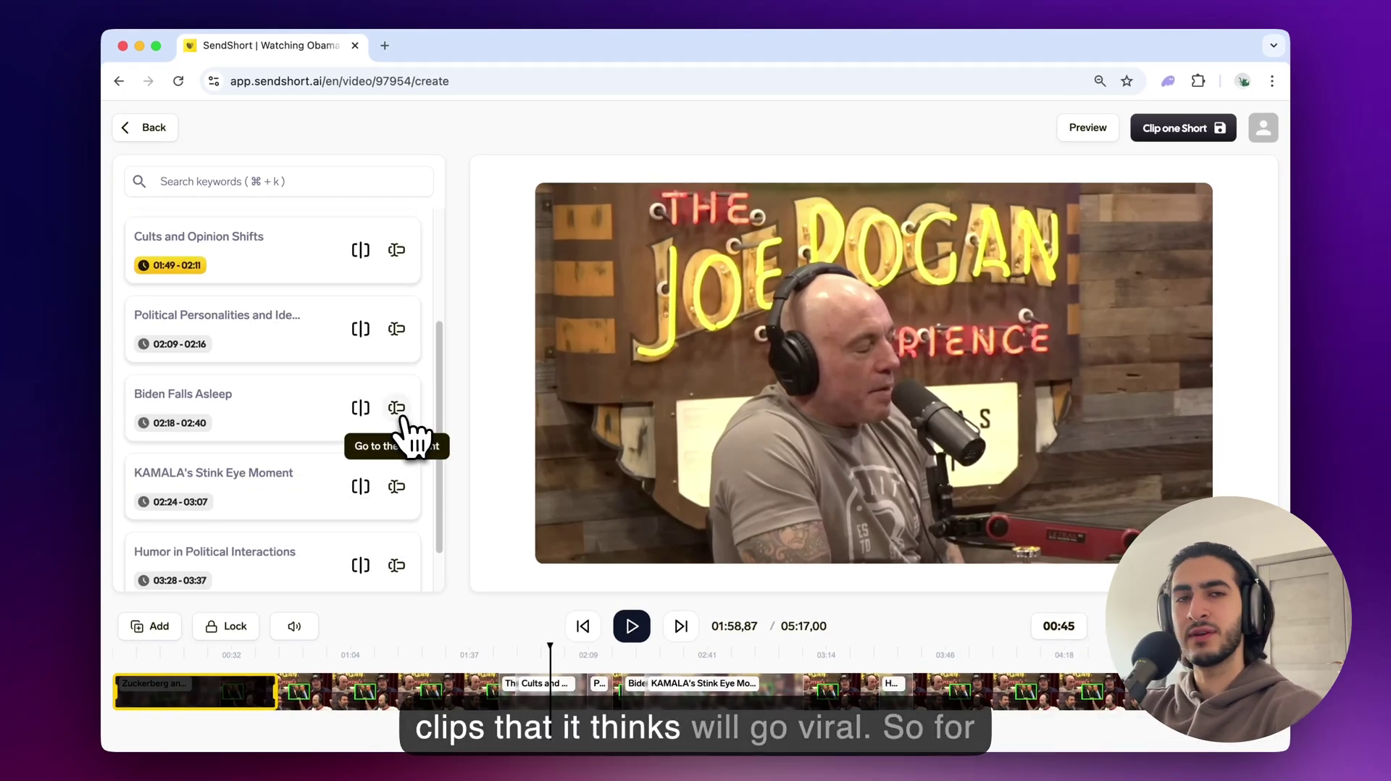
click(401, 415)
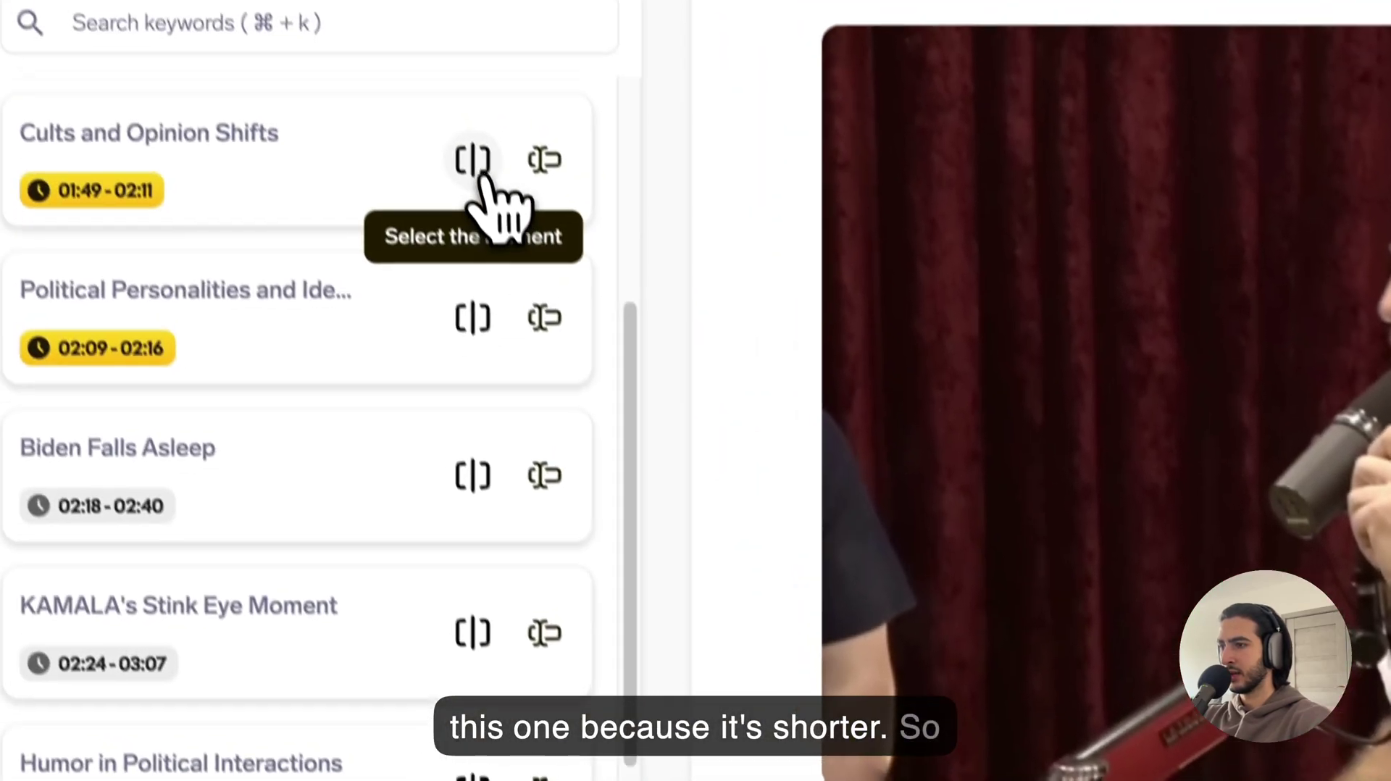
Clip the Cults and Opinion Shifts moment into a short titled 'My first clip in SendShort'.
click(482, 178)
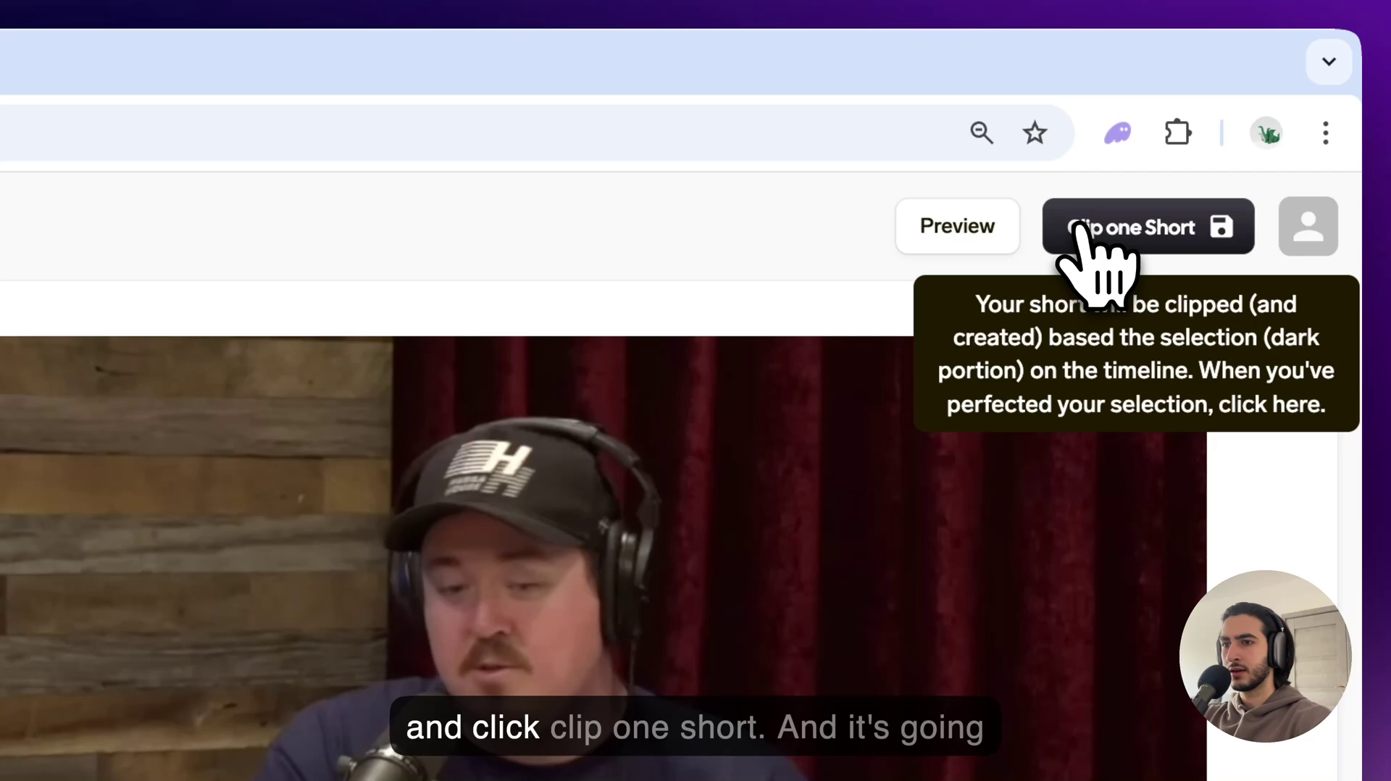
click(1077, 233)
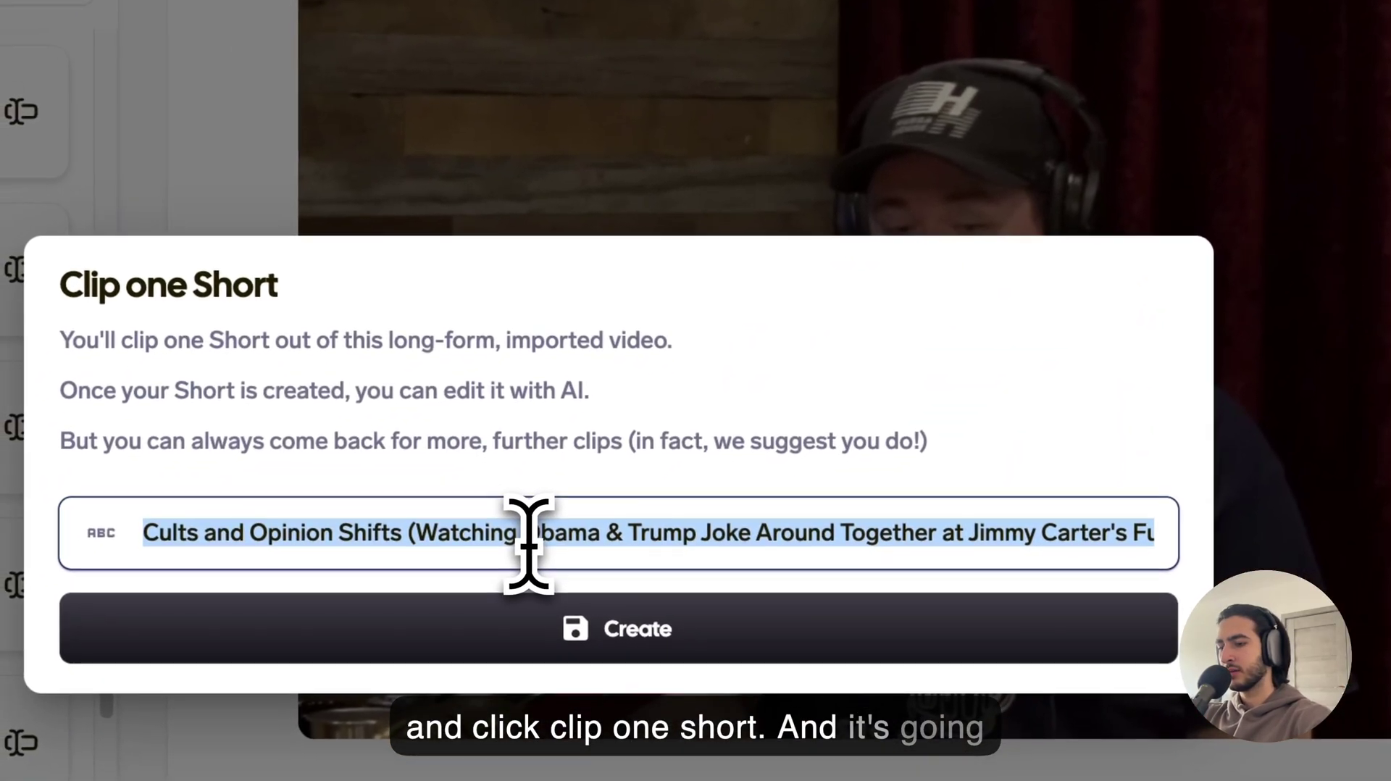
text(My frirst clip in SendShort)
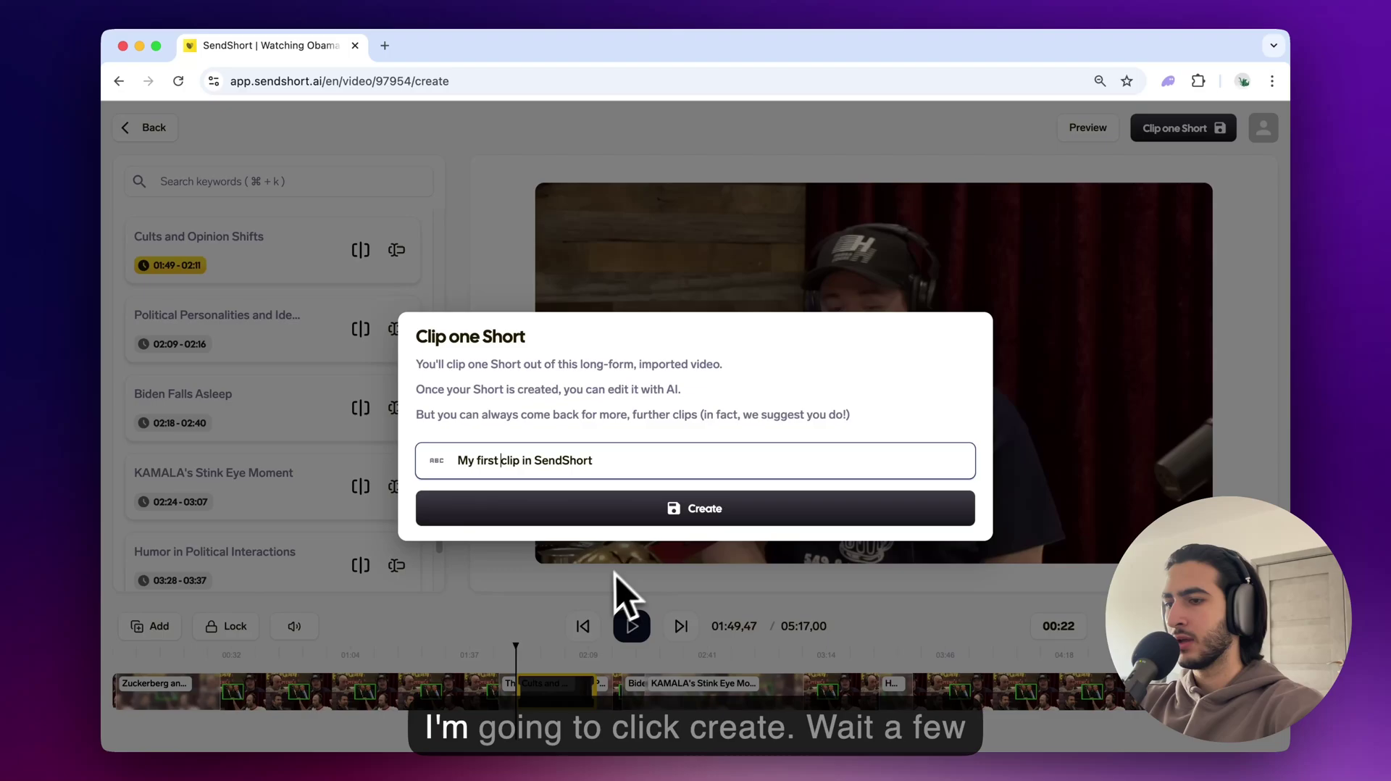
click(647, 511)
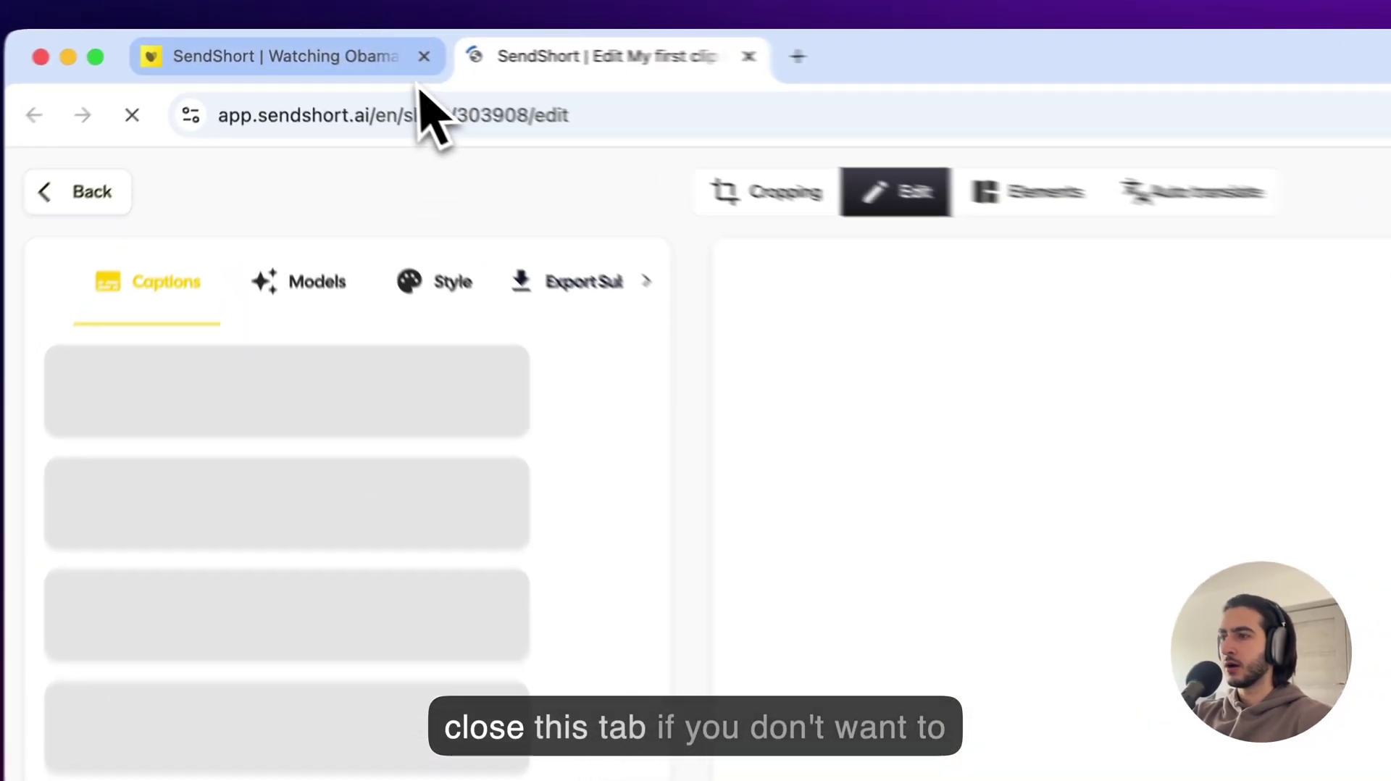
Close the original video tab and reload the short's editor page.
click(312, 45)
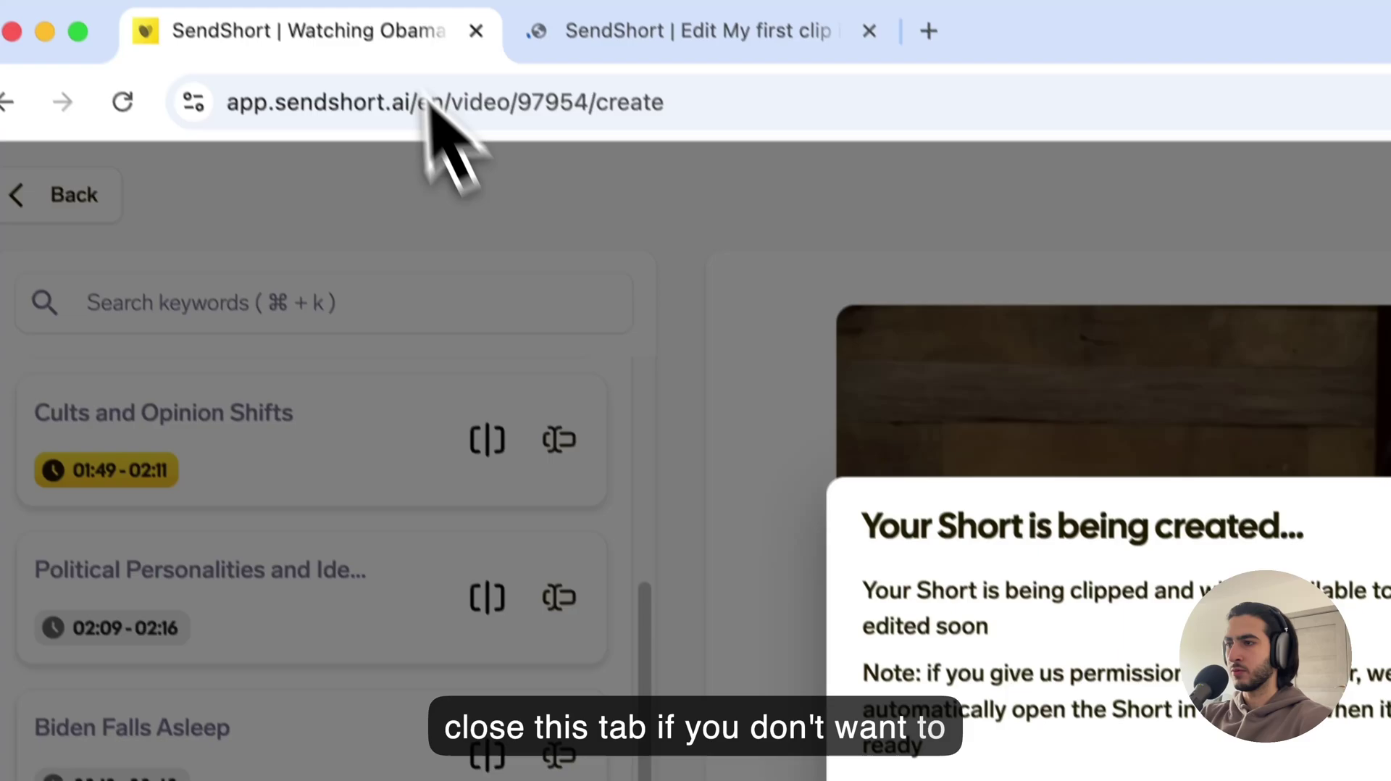
click(493, 60)
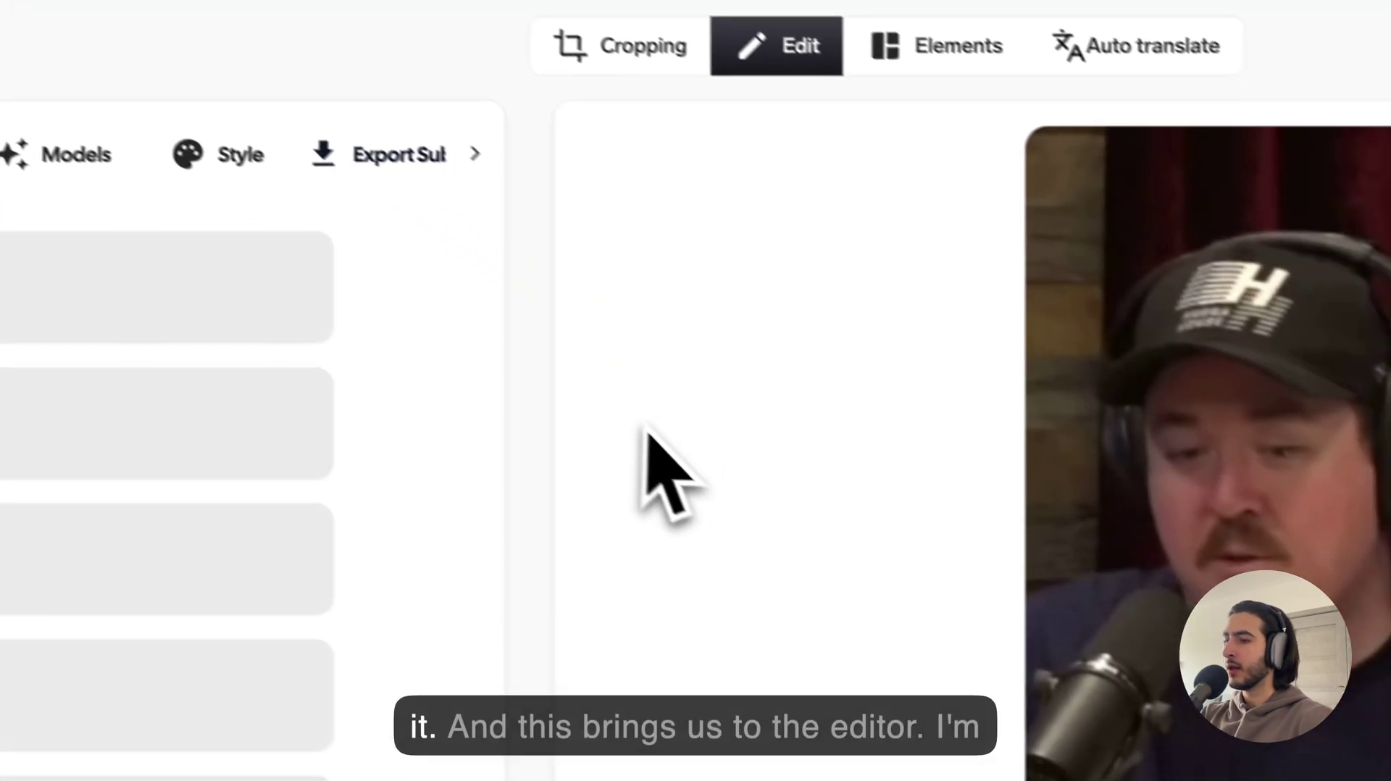
key(super+r)
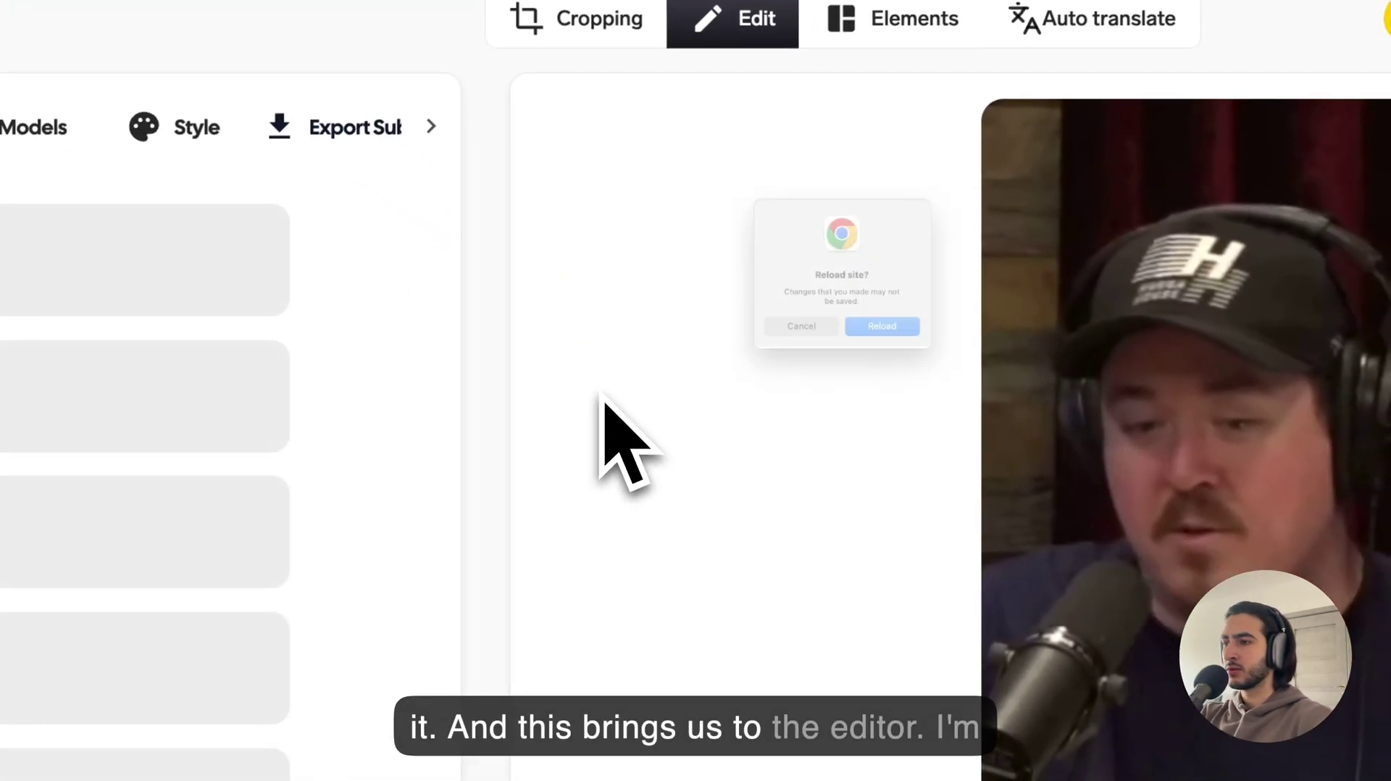
click(901, 403)
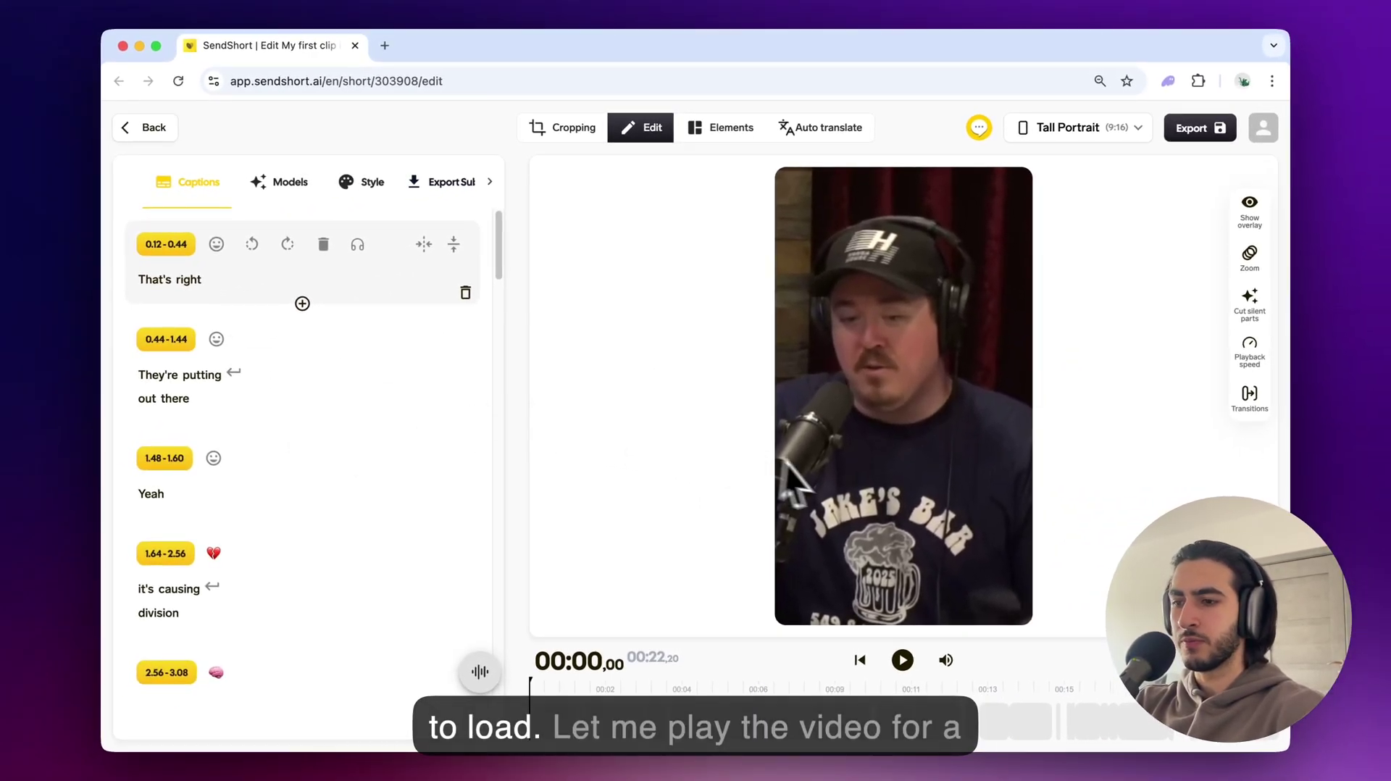
Play and pause the short to preview it, stopping at 00:02,86.
click(903, 660)
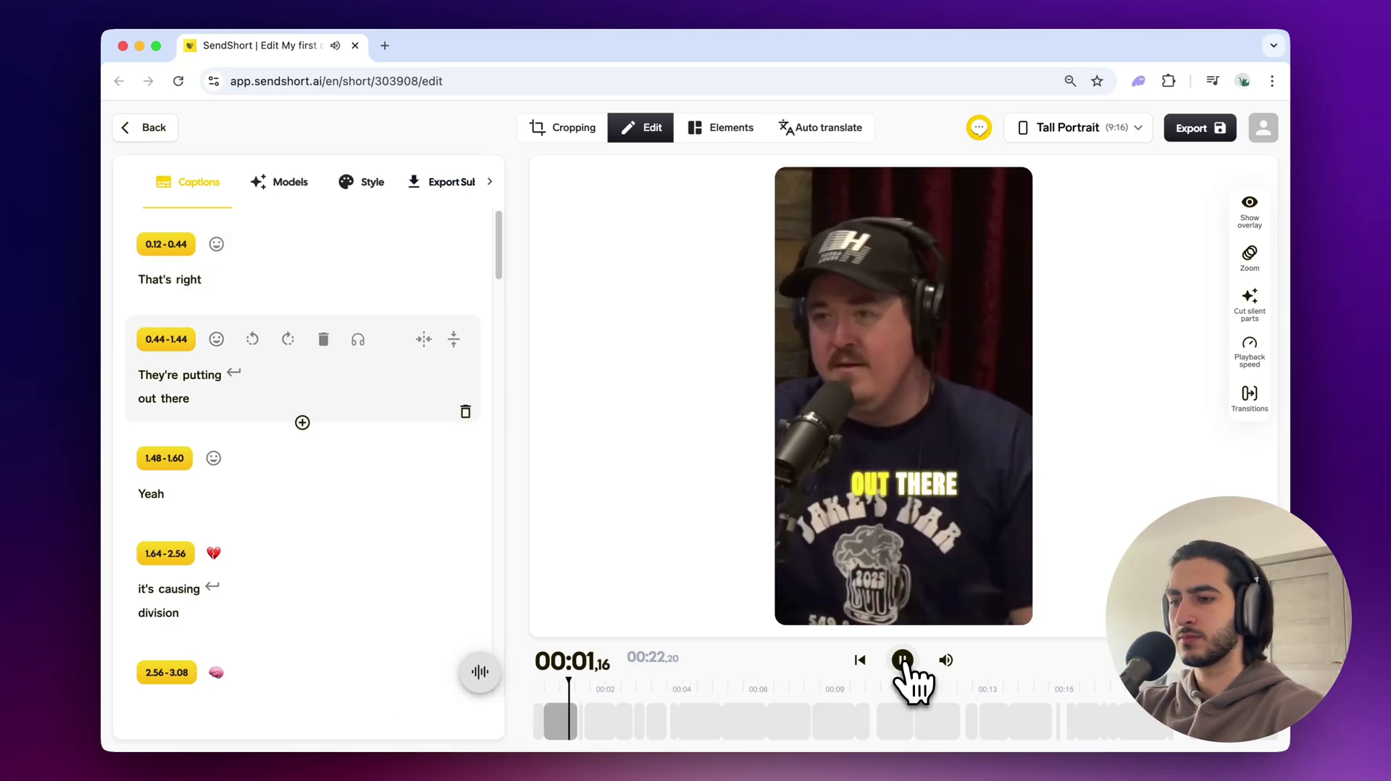
click(902, 660)
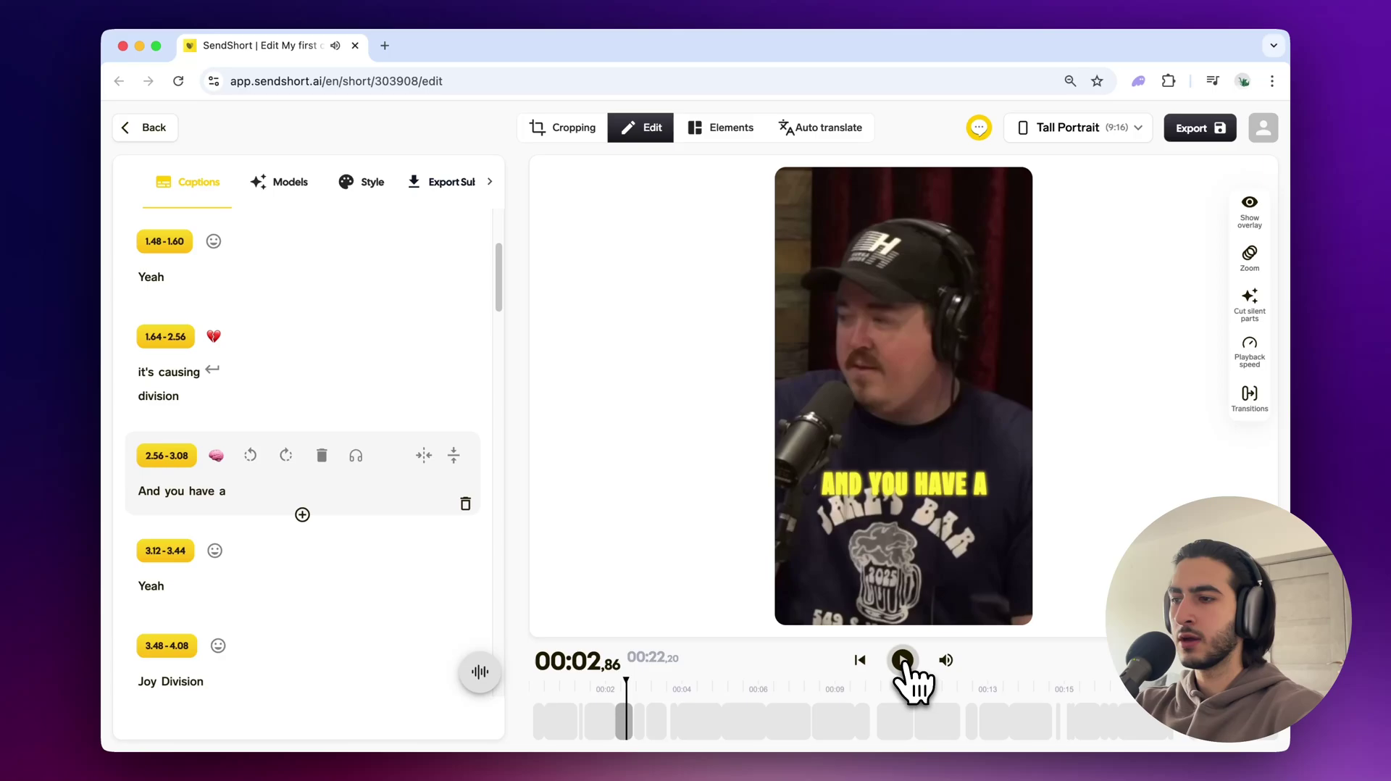
drag(497, 295, 473, 313)
scroll(264, 320, up, 2)
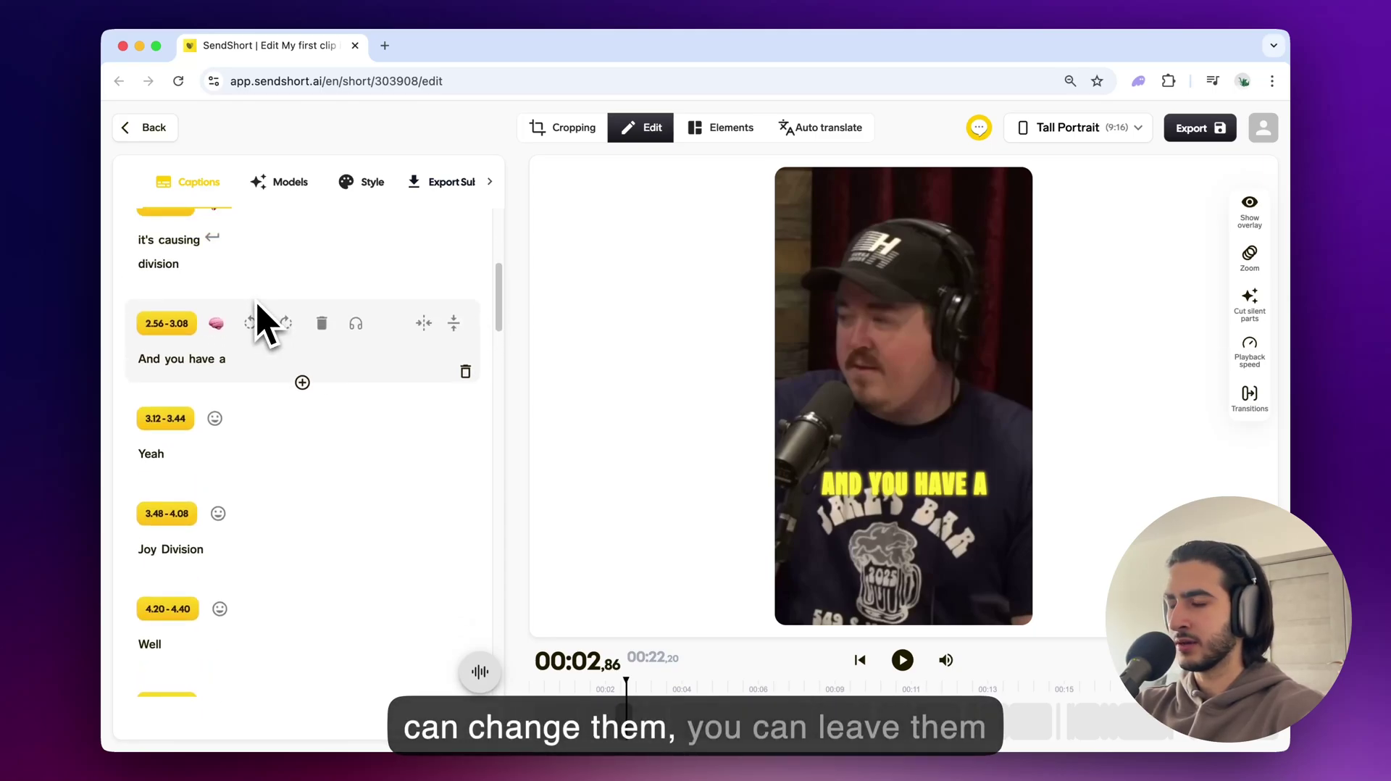
scroll(259, 308, up, 5)
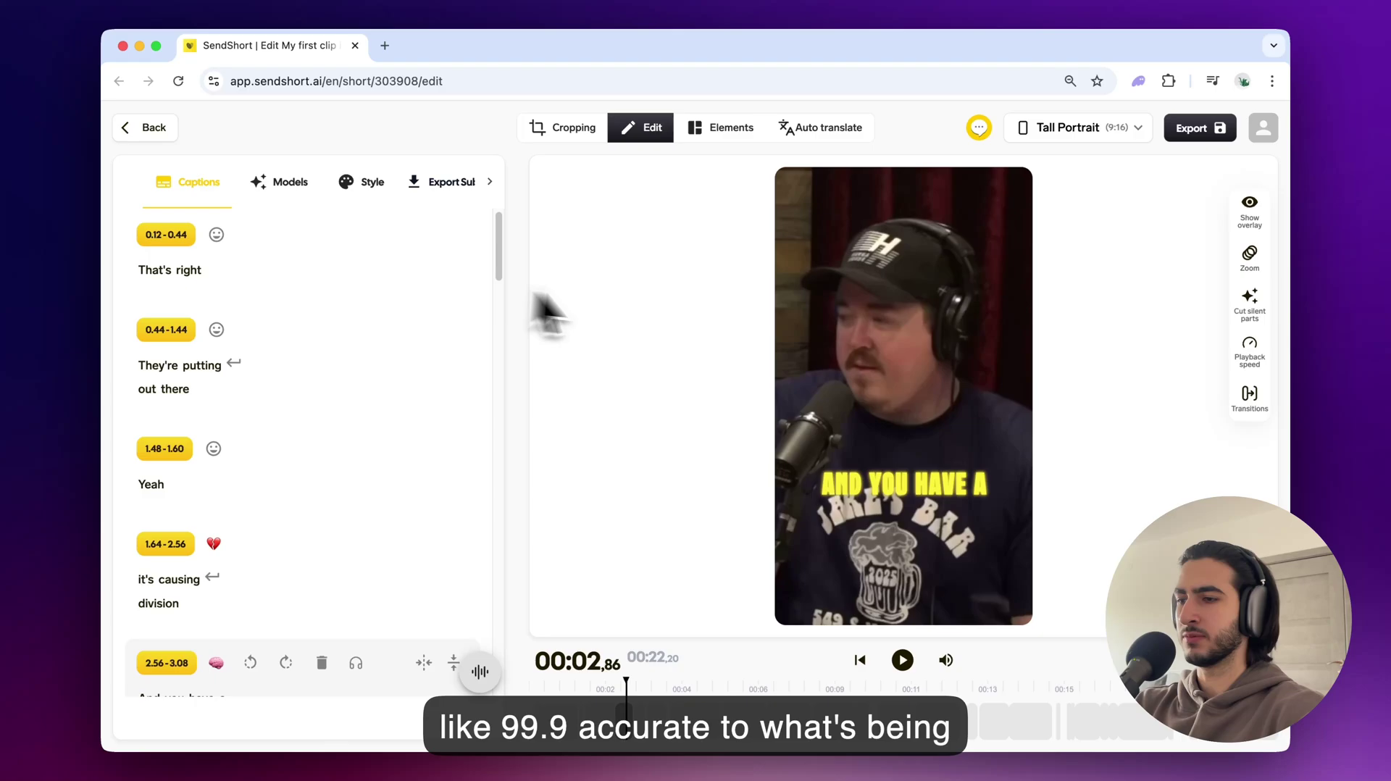
Try the Mirage caption preset, then apply the Olicard caption style instead.
click(289, 187)
scroll(305, 471, down, 3)
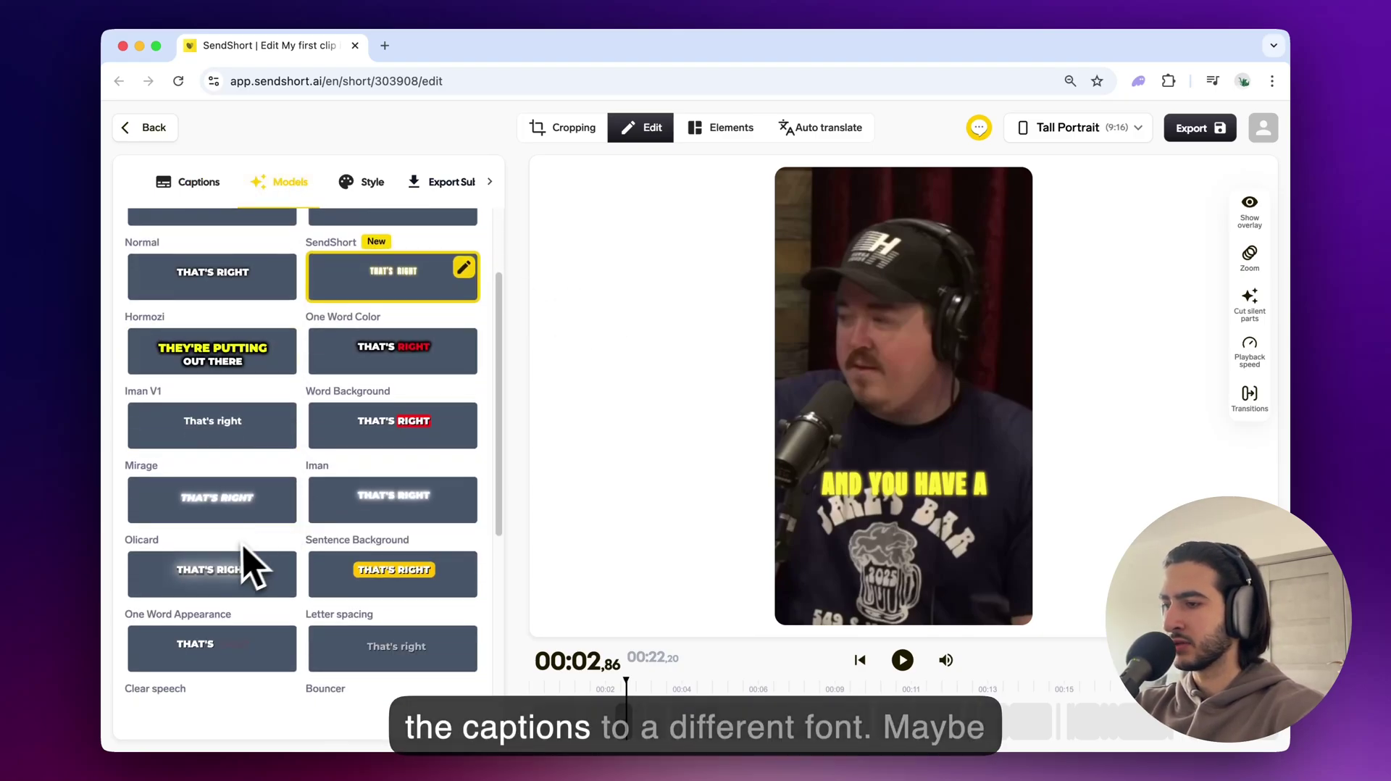
click(234, 513)
scroll(217, 580, down, 2)
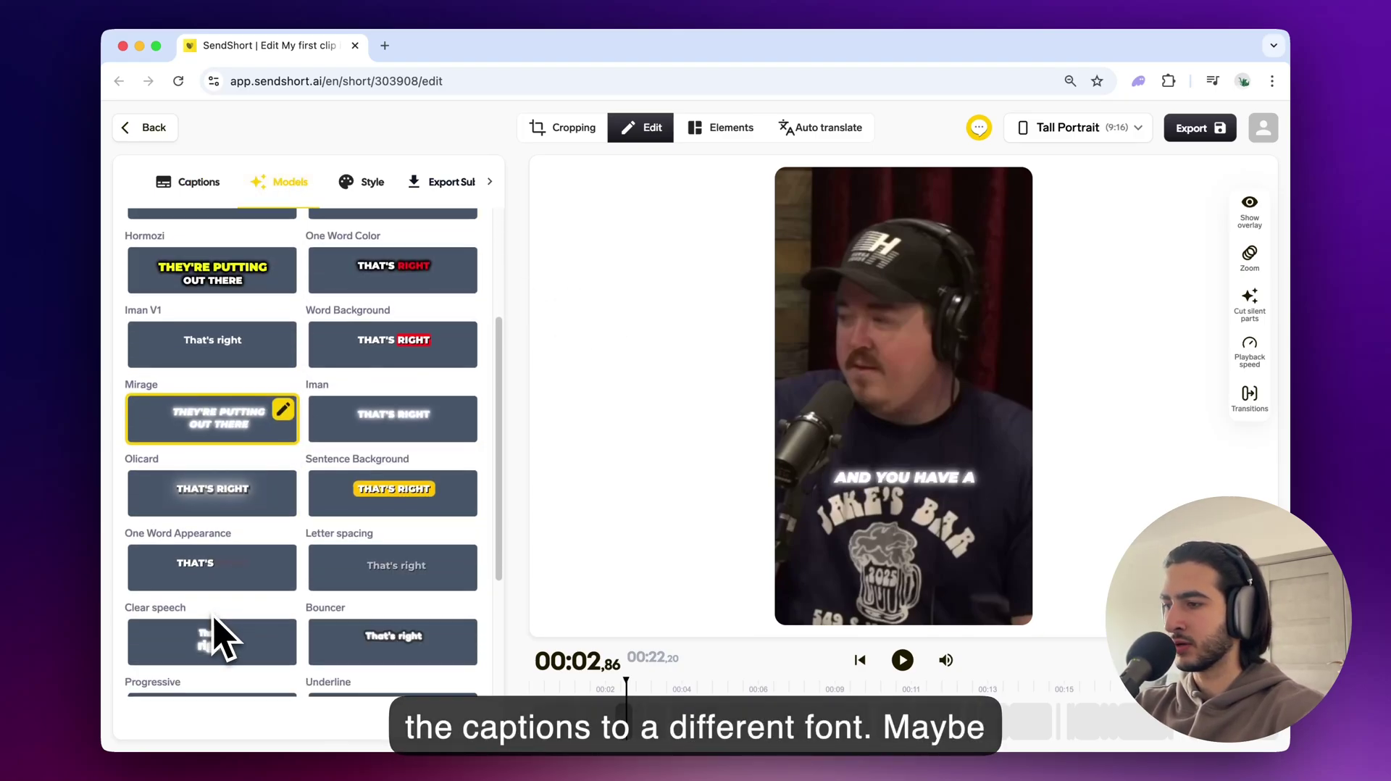
click(234, 501)
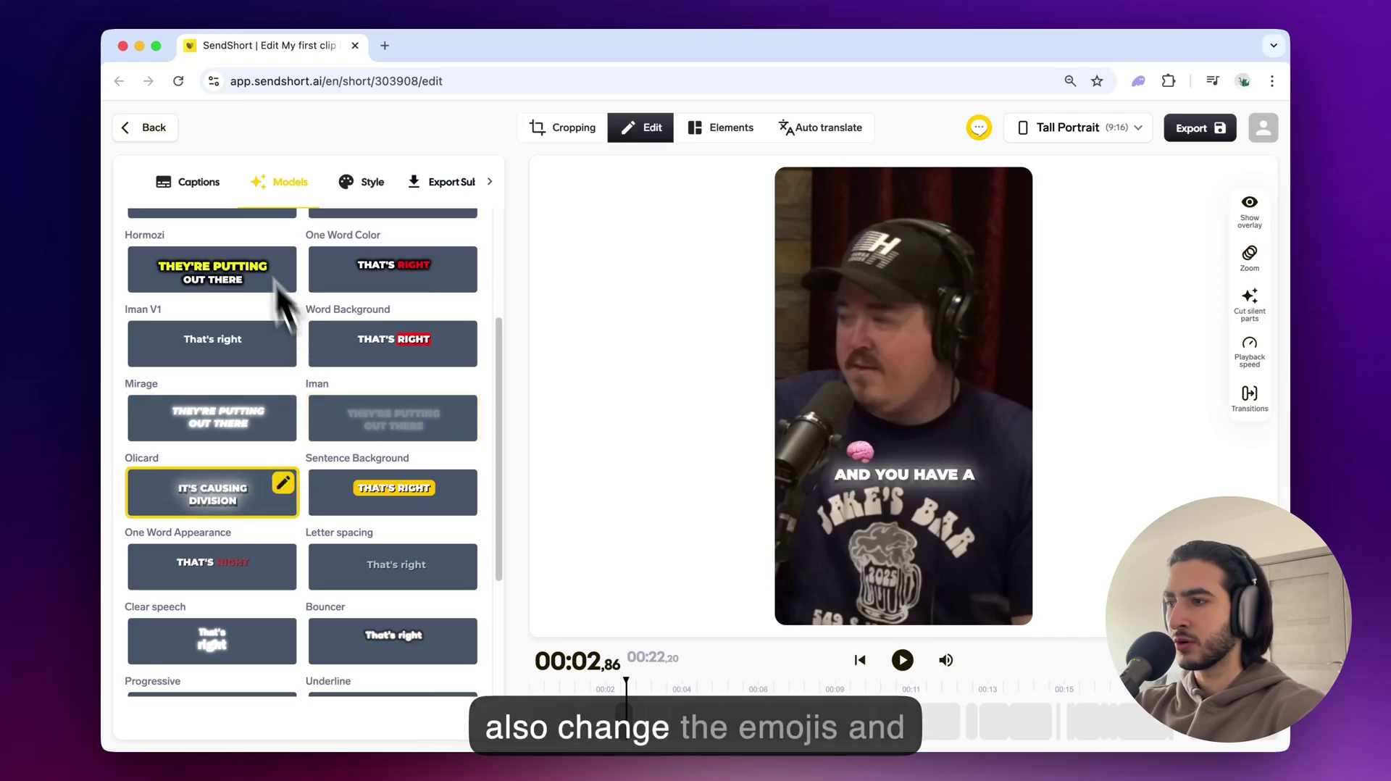
Return to the caption list and play the short to preview the Olicard captions.
click(194, 188)
scroll(258, 446, down, 5)
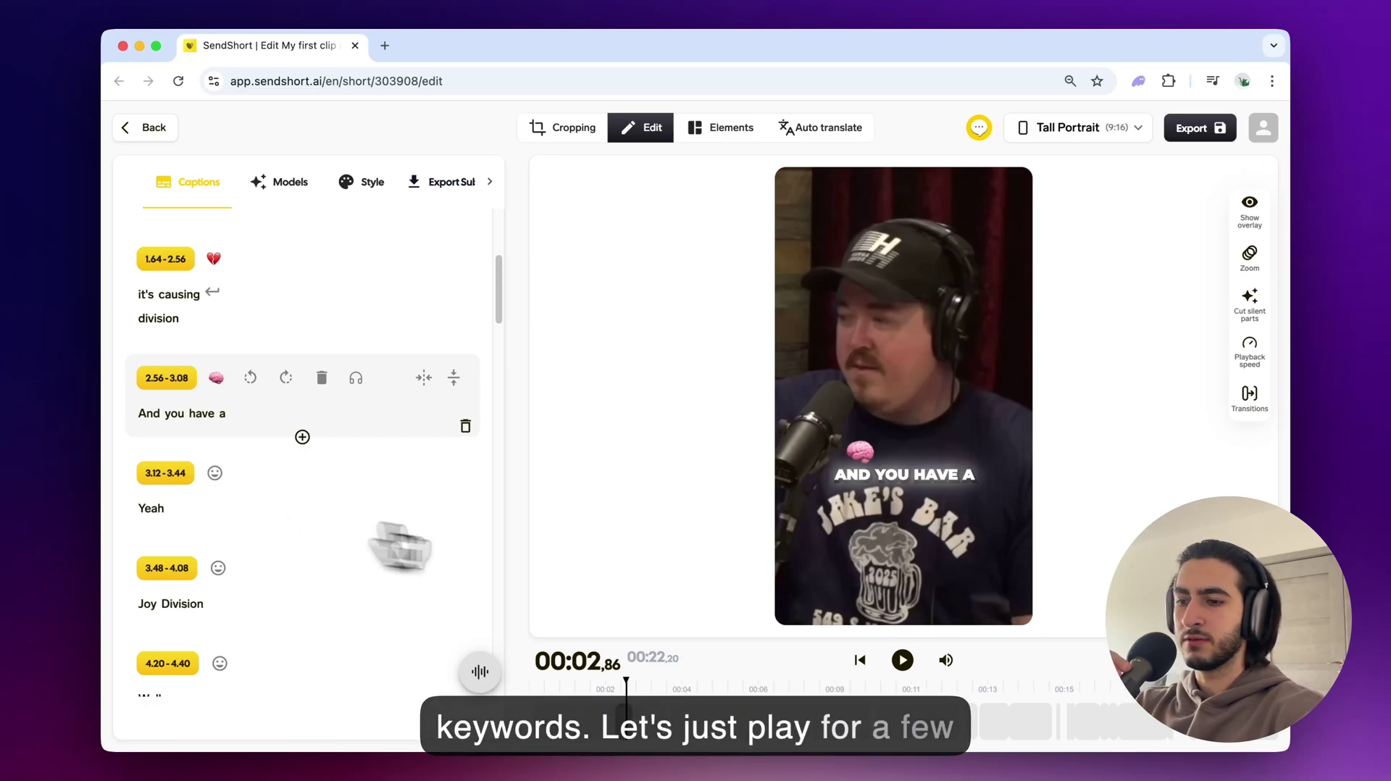
click(903, 660)
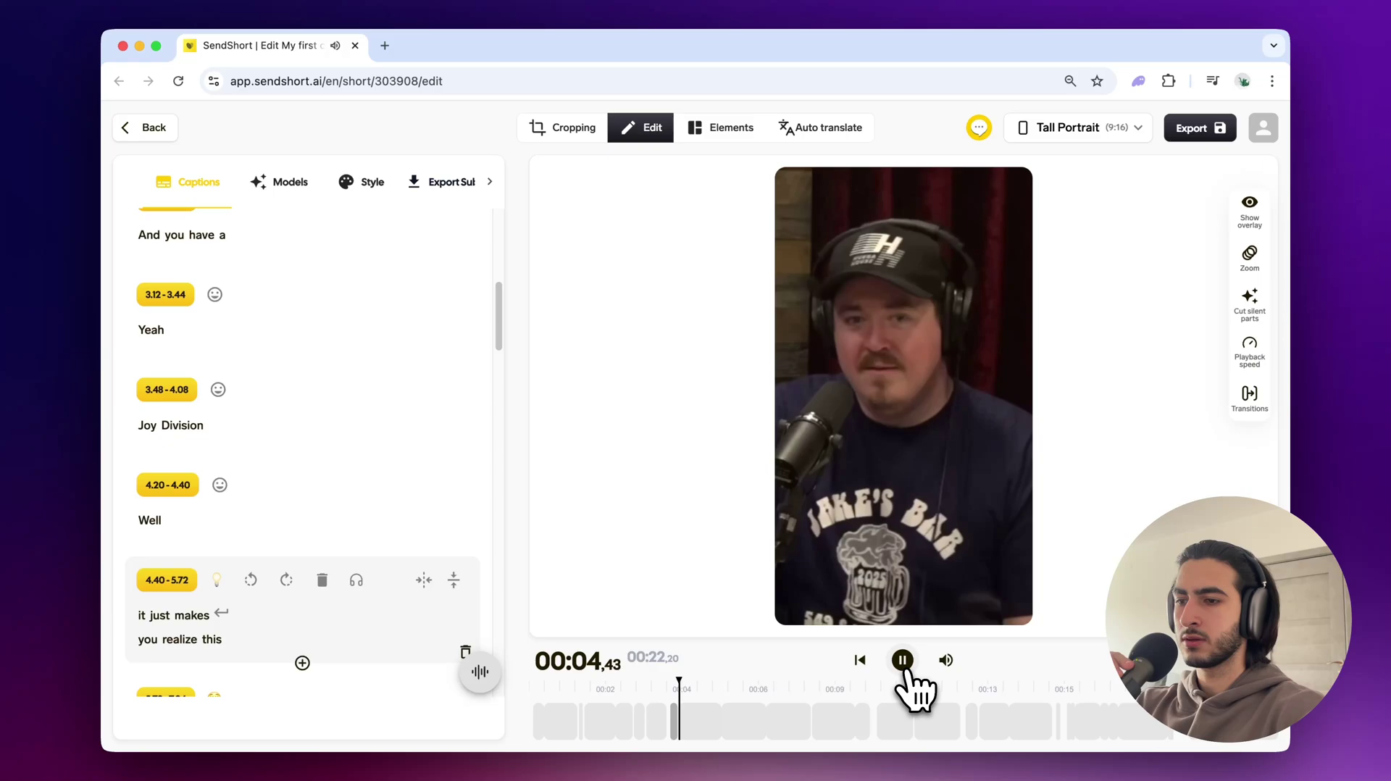
click(903, 661)
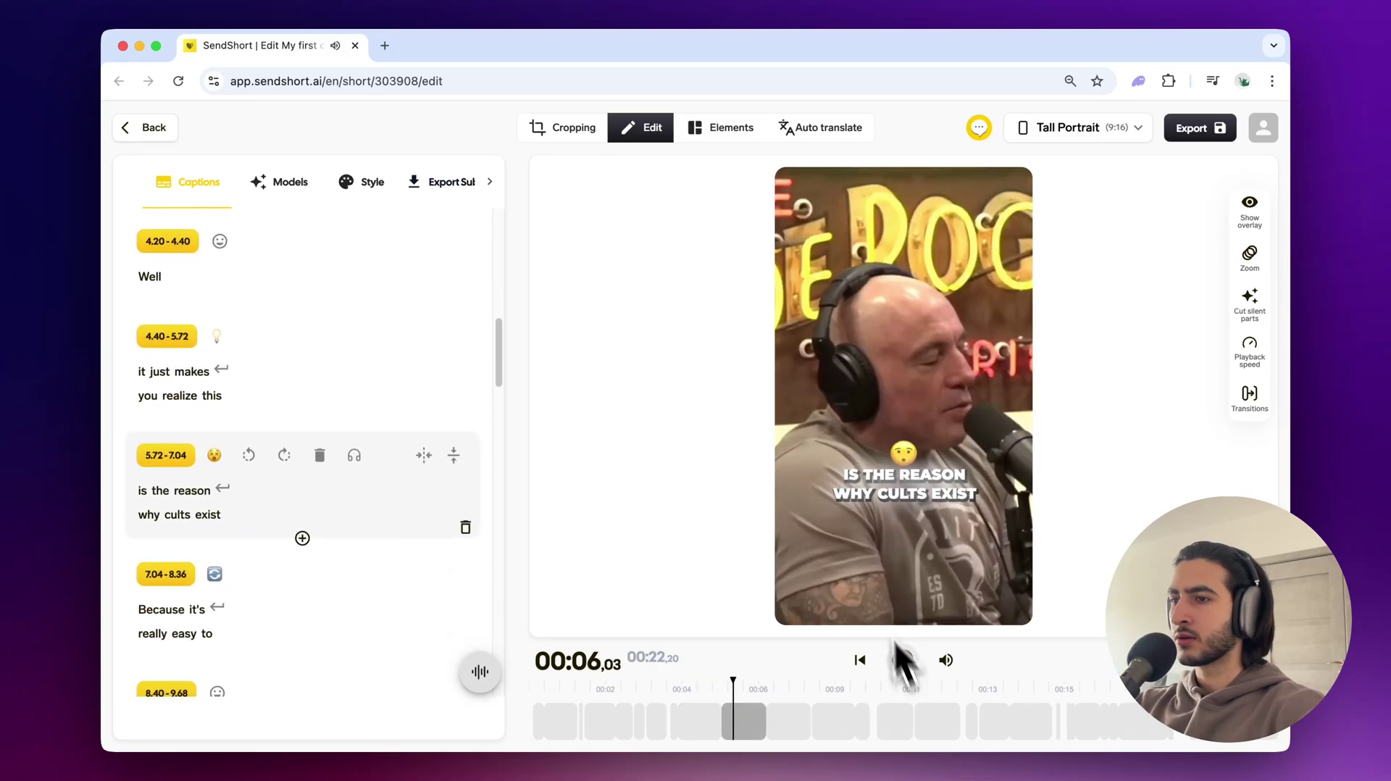
In Cropping, shift one scene left and Scene 2 right inside the 9:16 frame.
click(573, 129)
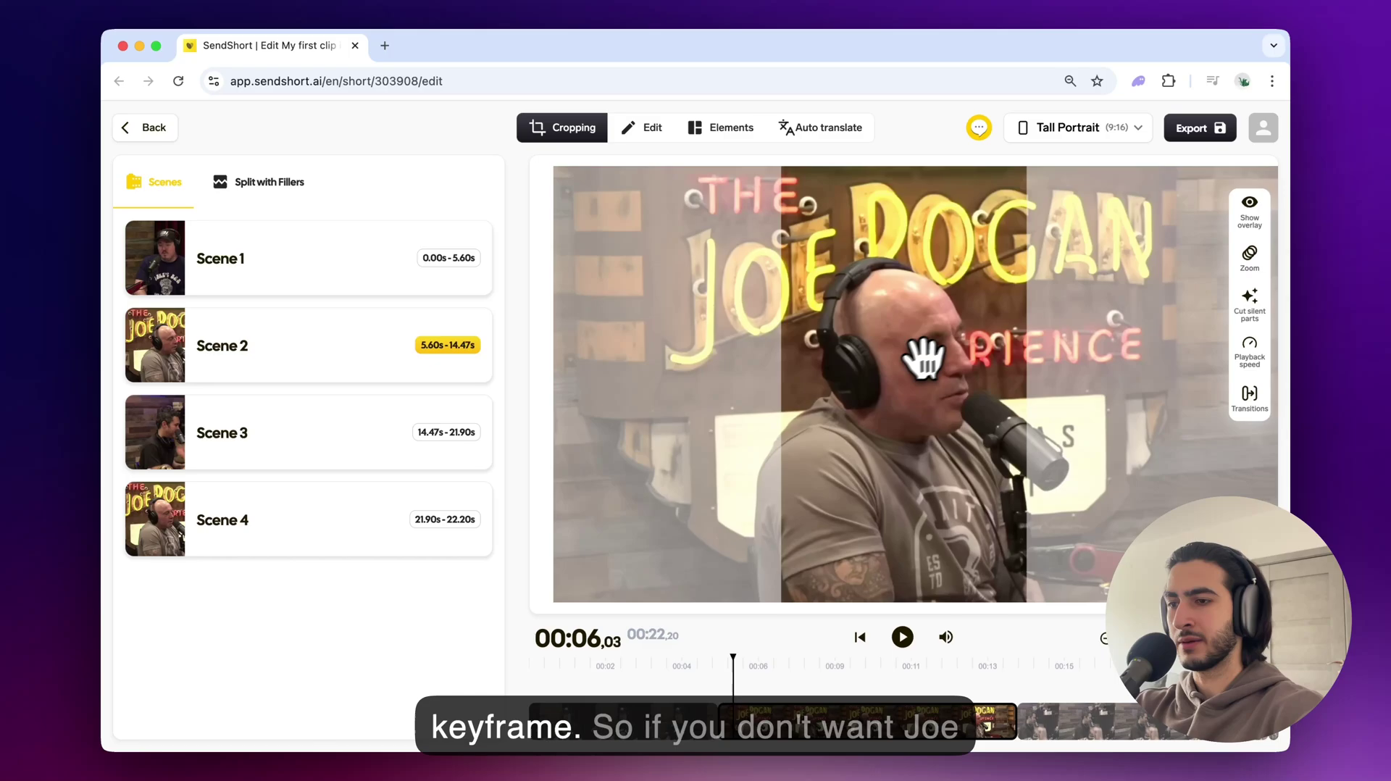
drag(971, 333, 554, 348)
click(652, 129)
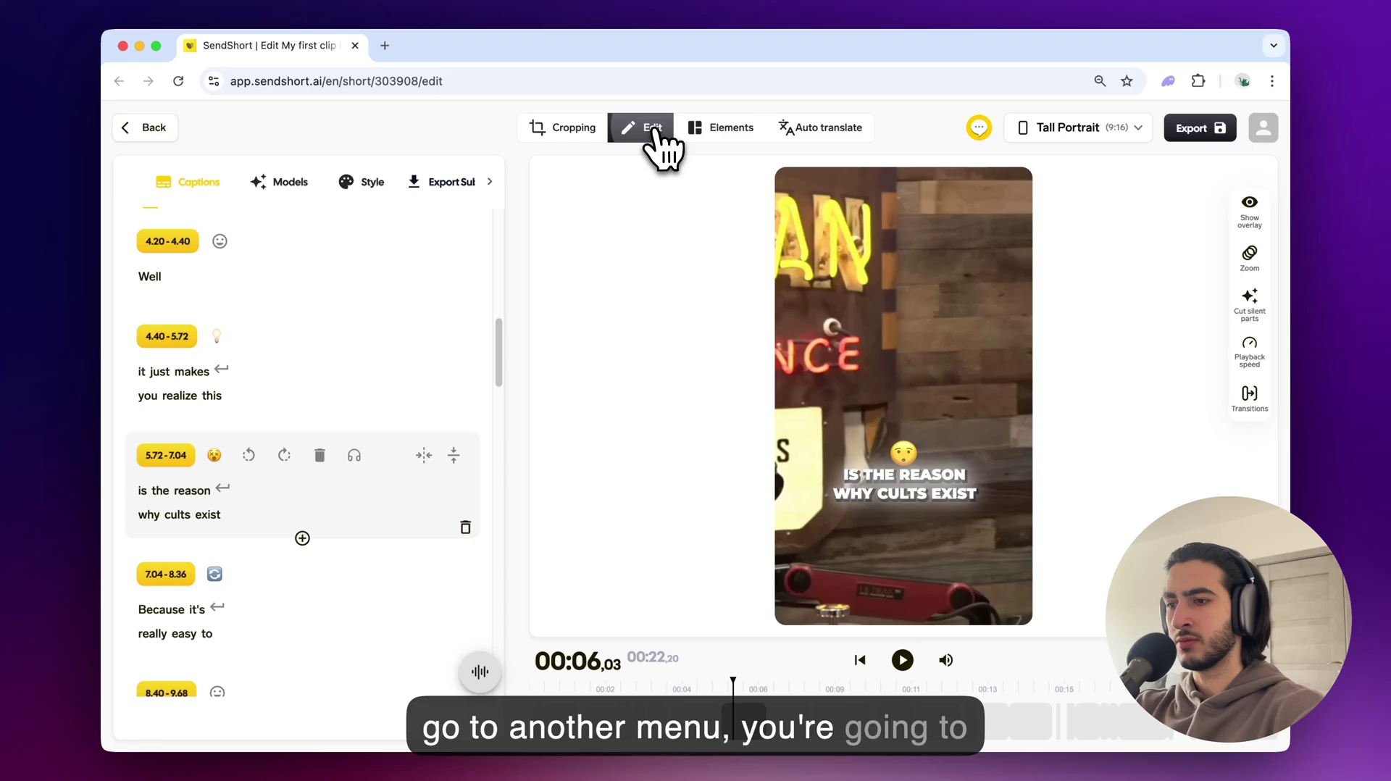
click(569, 130)
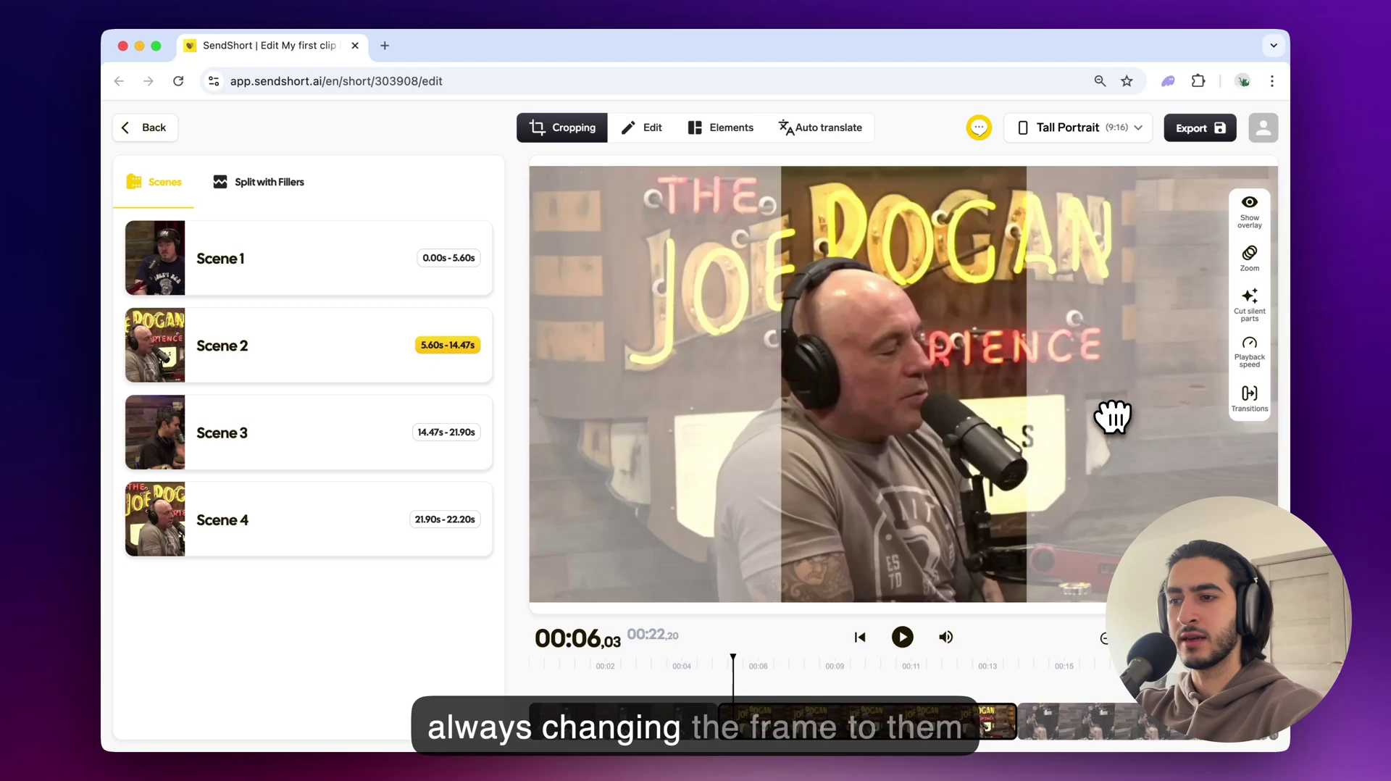
drag(1112, 417, 1152, 429)
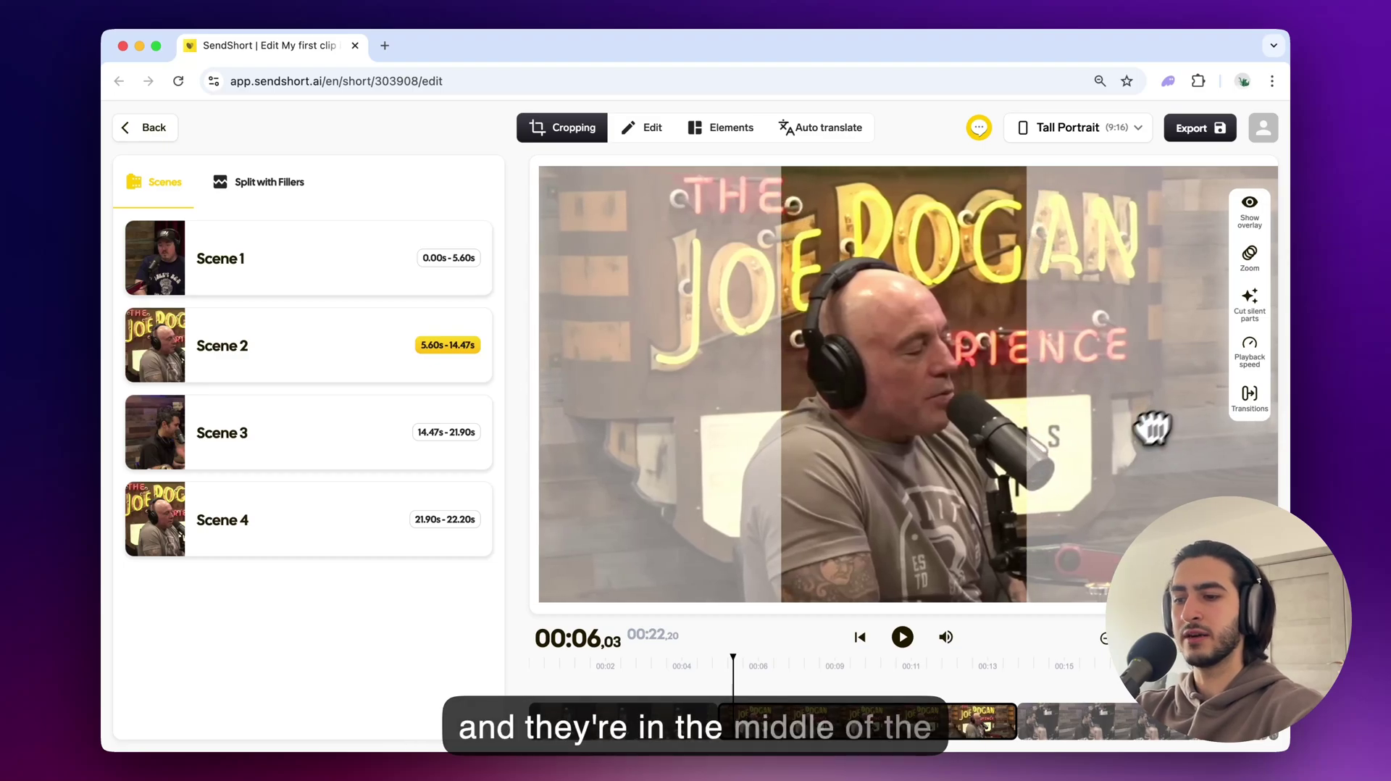
click(649, 132)
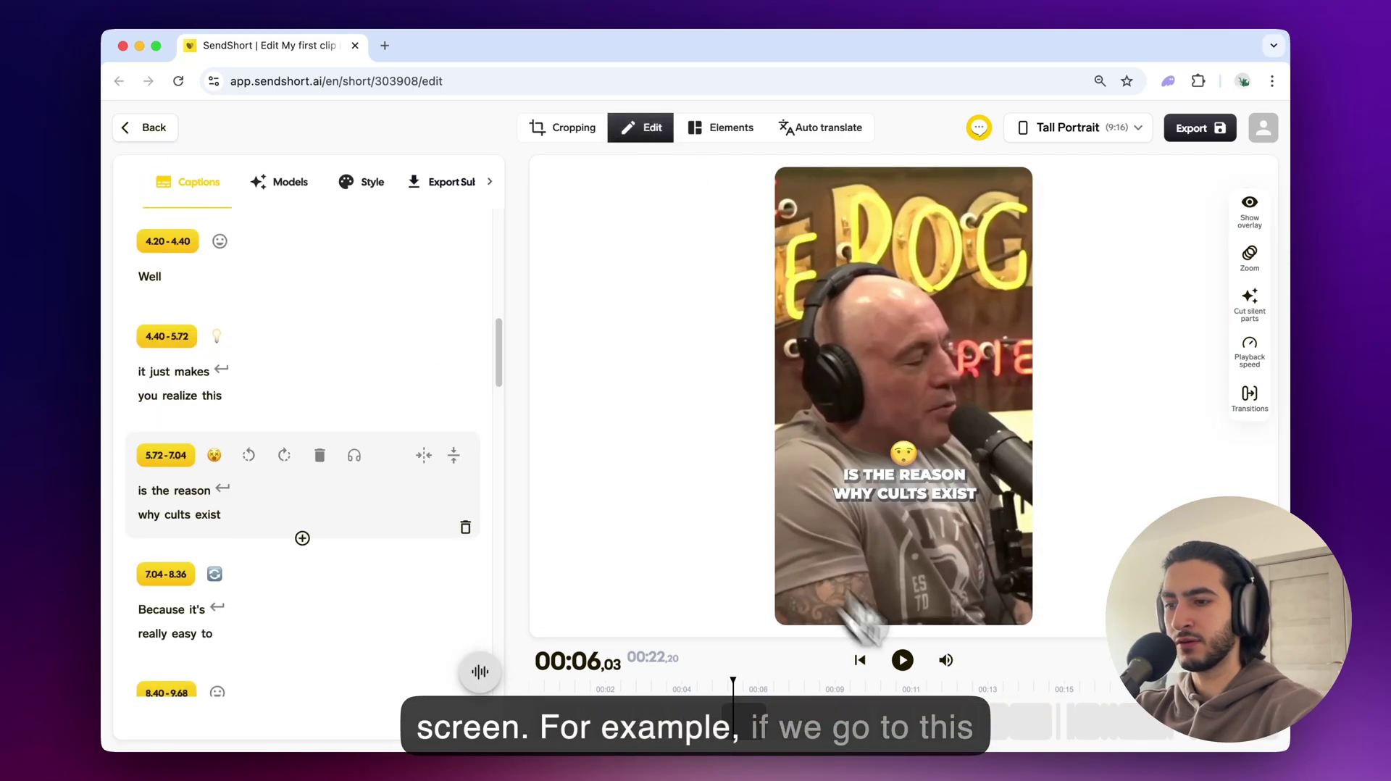
Play to 00:16.39 and shift the third scene so the speaker is centred.
click(826, 690)
drag(829, 689, 1023, 690)
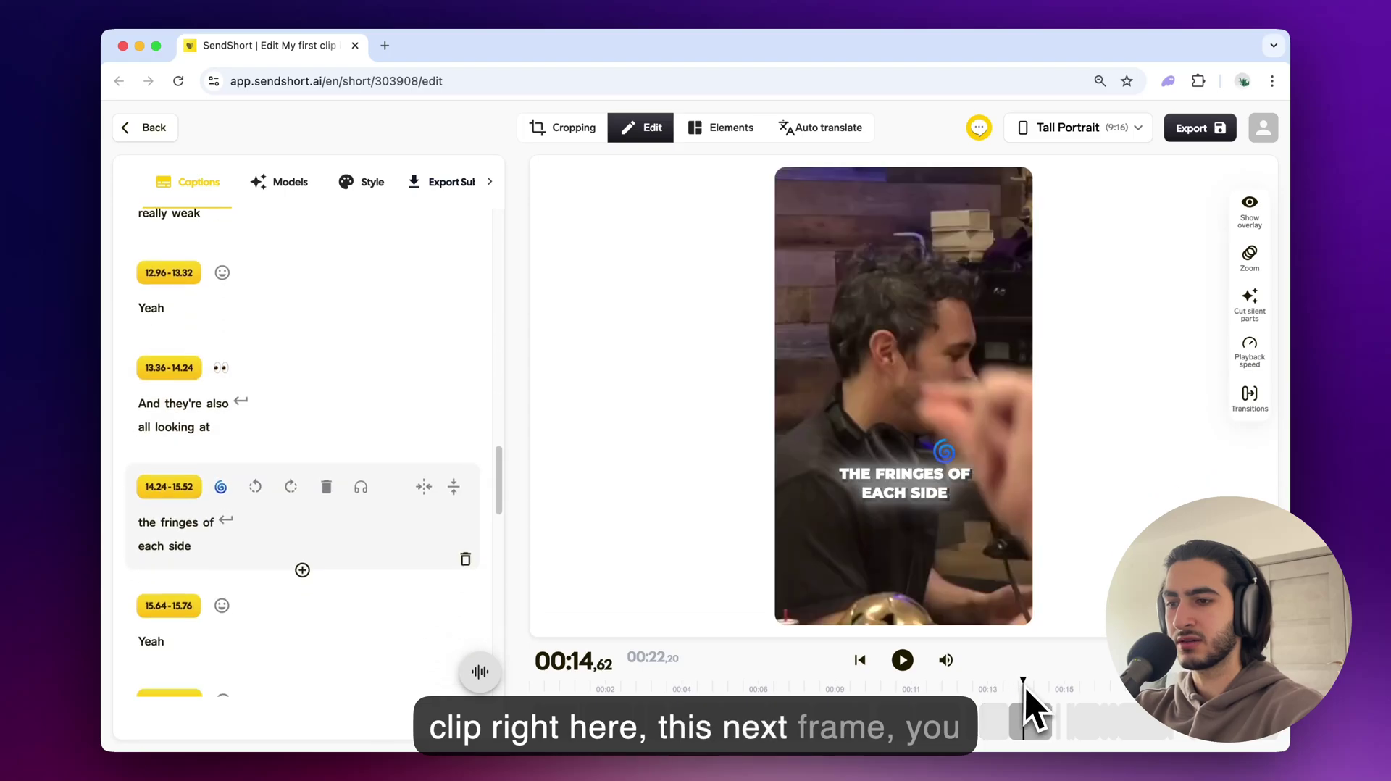
click(908, 660)
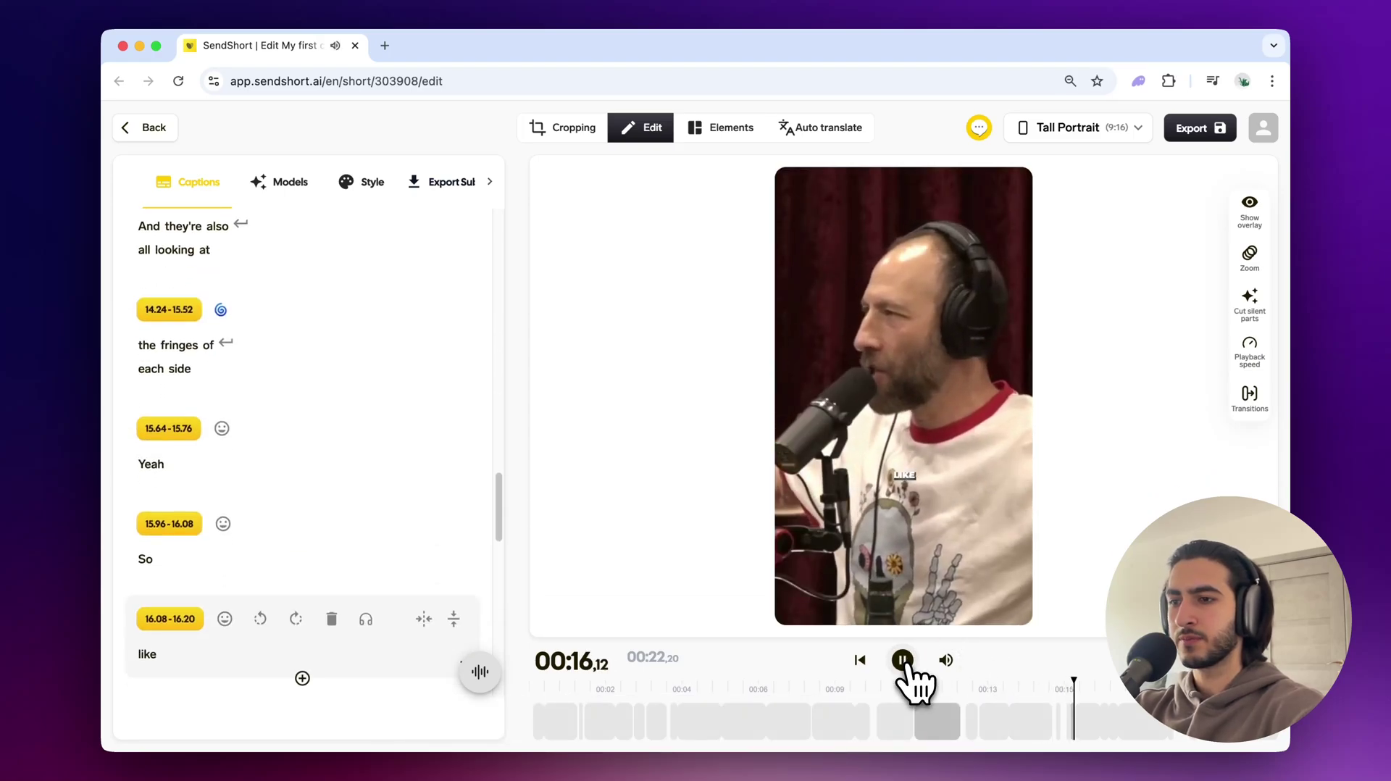
click(902, 660)
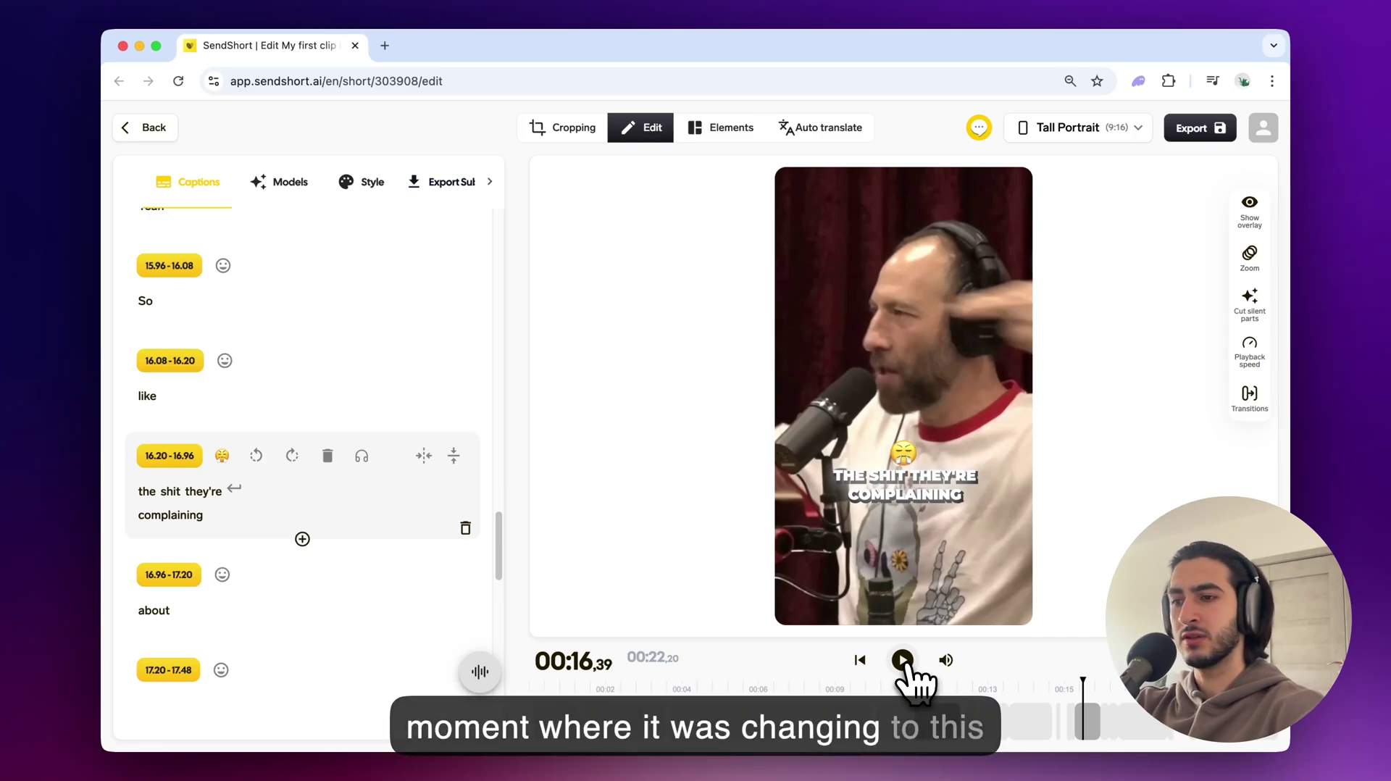
click(585, 135)
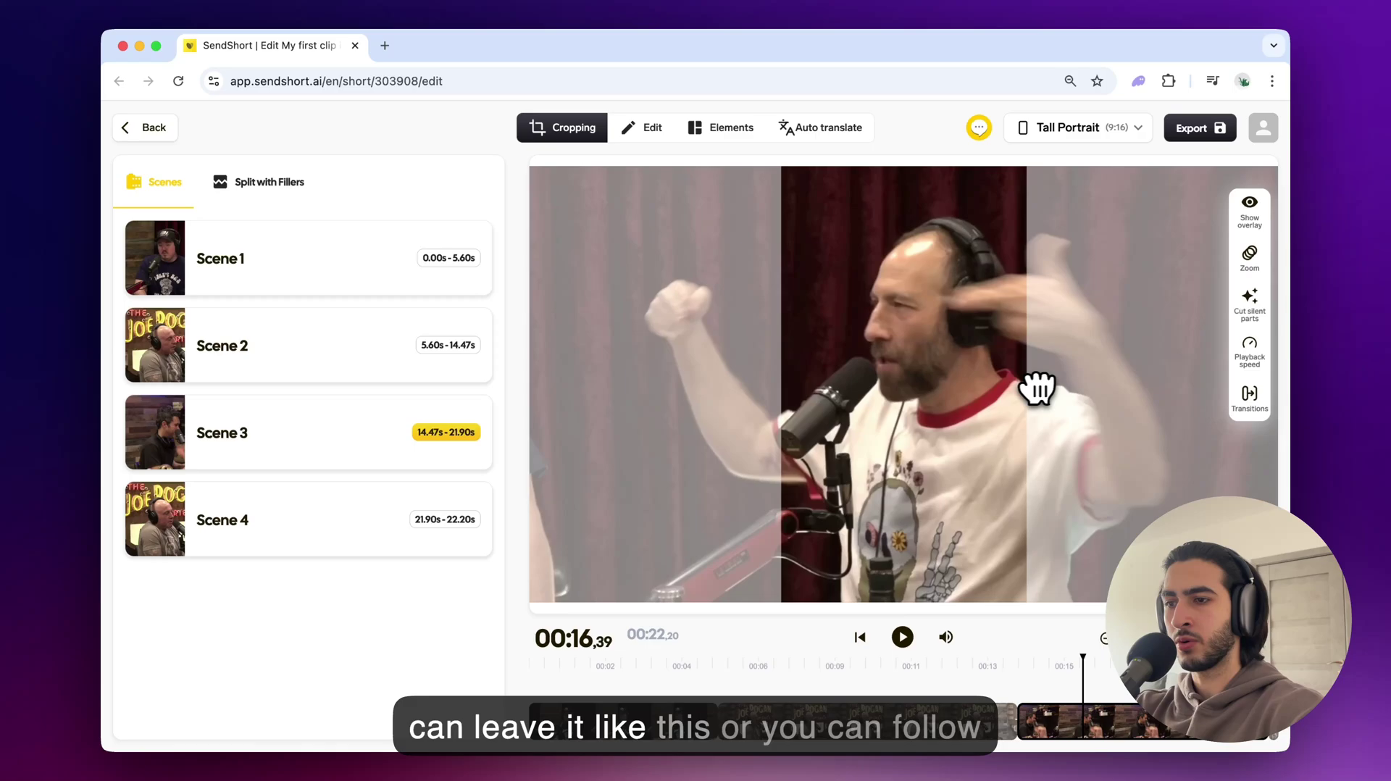
drag(1034, 385, 990, 393)
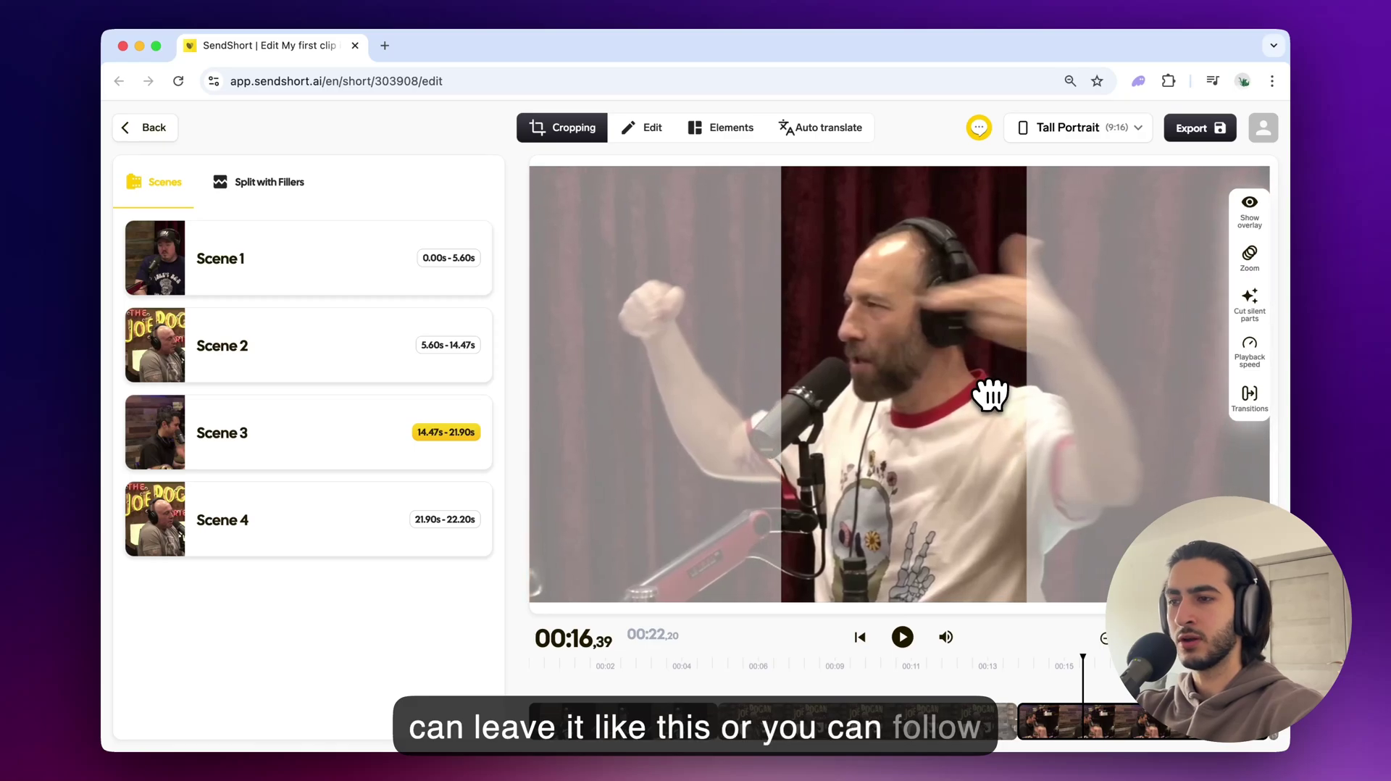
click(645, 132)
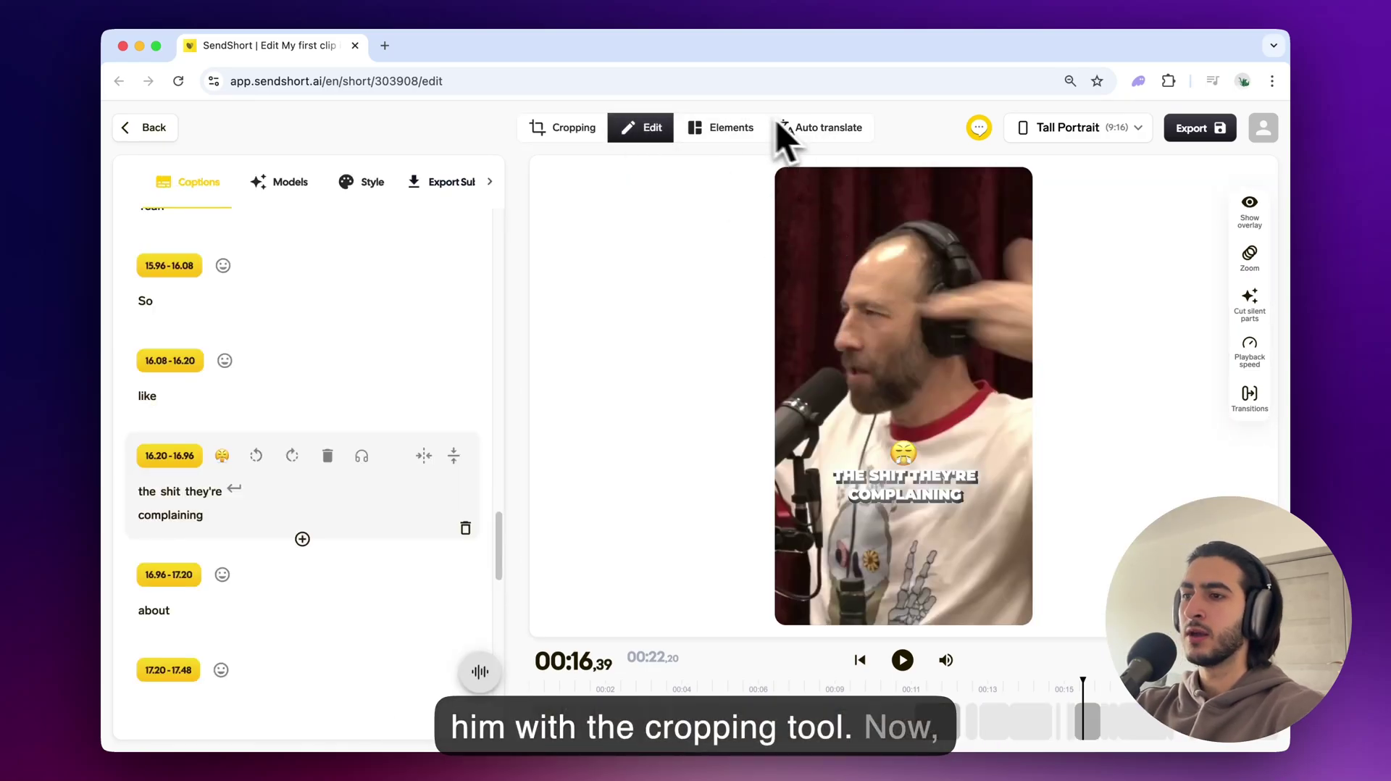
Browse the Elements tabs: B-roll, AI Hook, Images, Audios, Texts and Thumbnail.
click(744, 123)
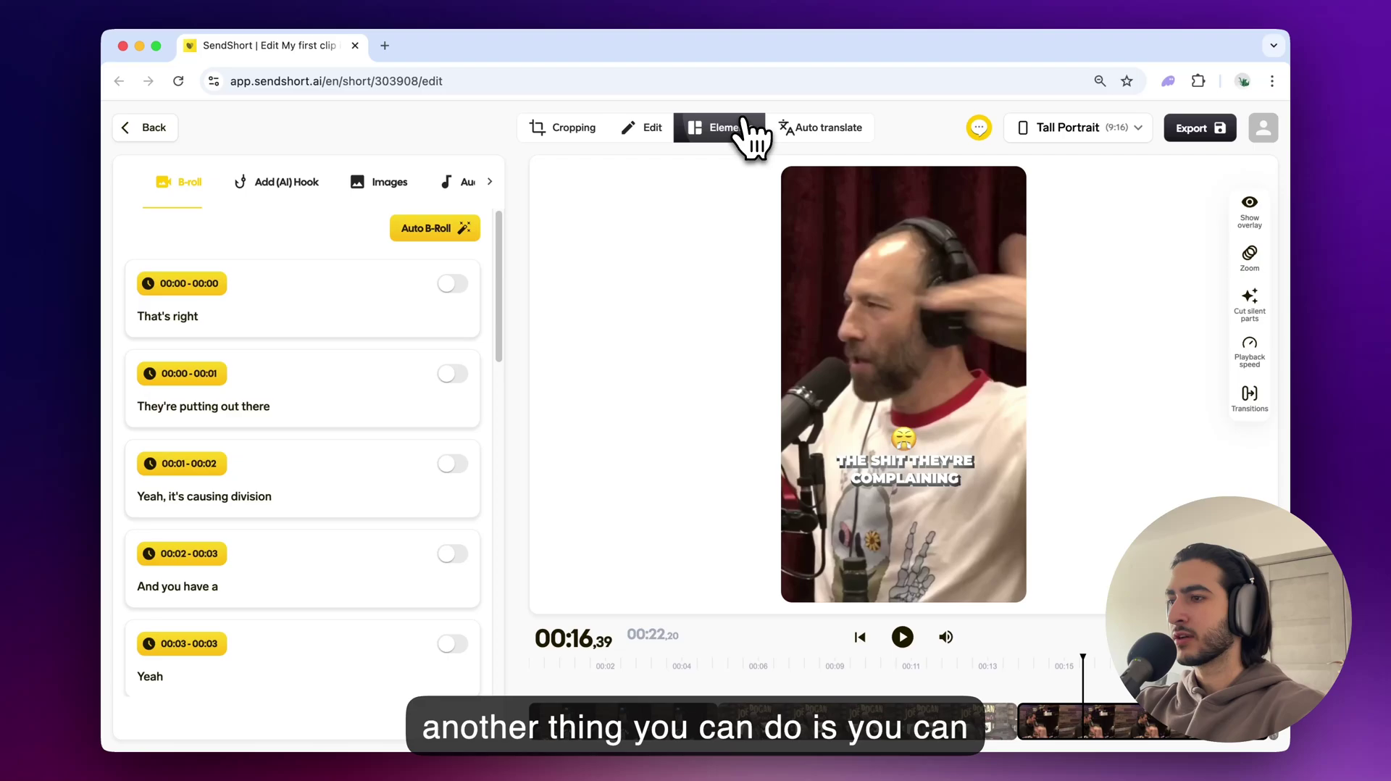
click(284, 187)
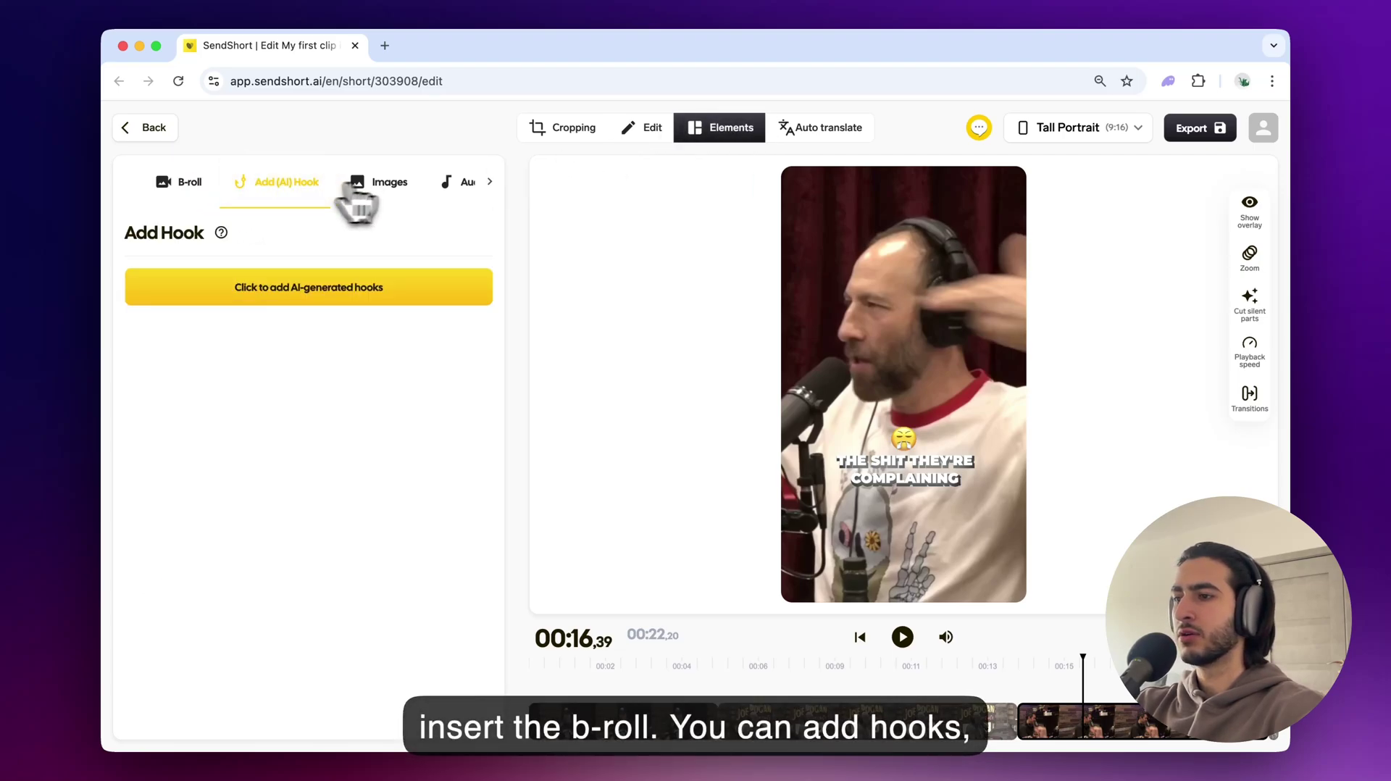
click(366, 185)
click(473, 183)
click(337, 183)
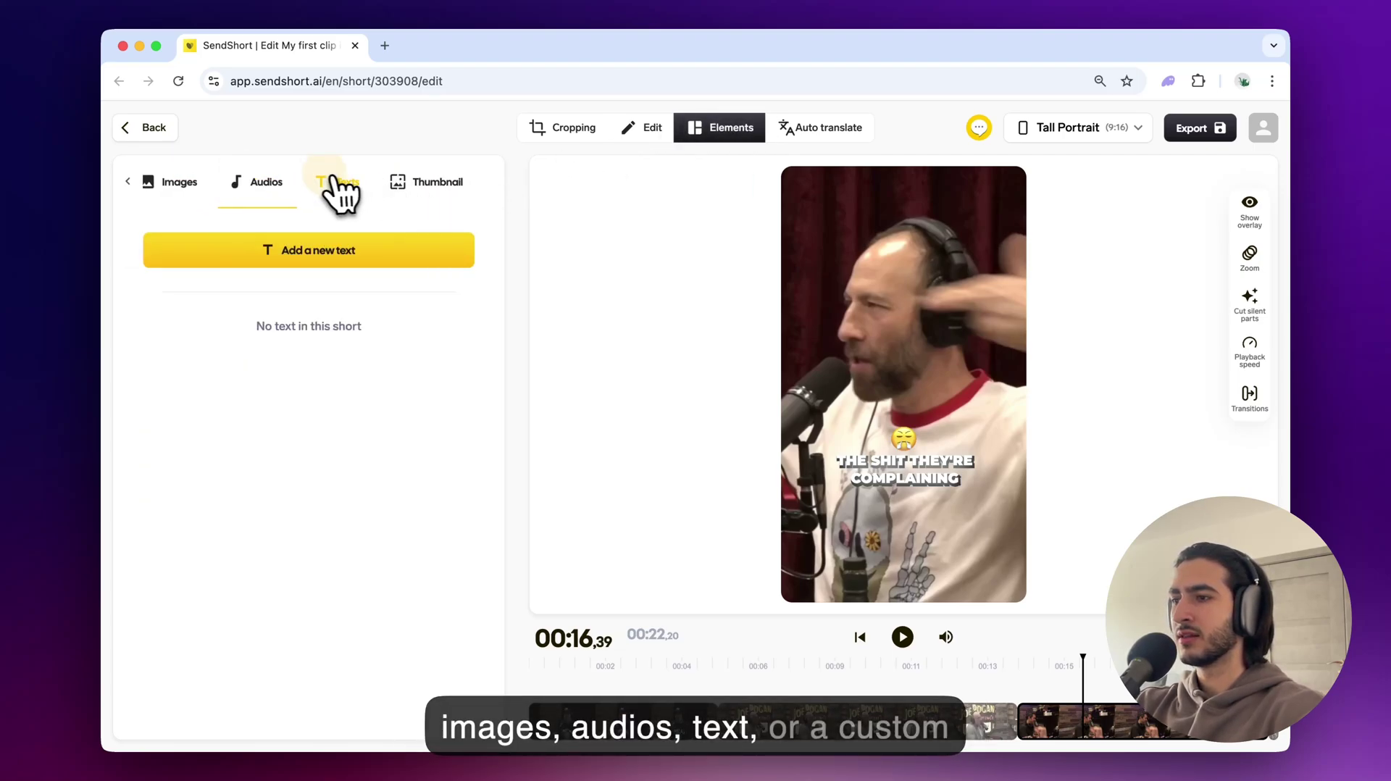
click(460, 189)
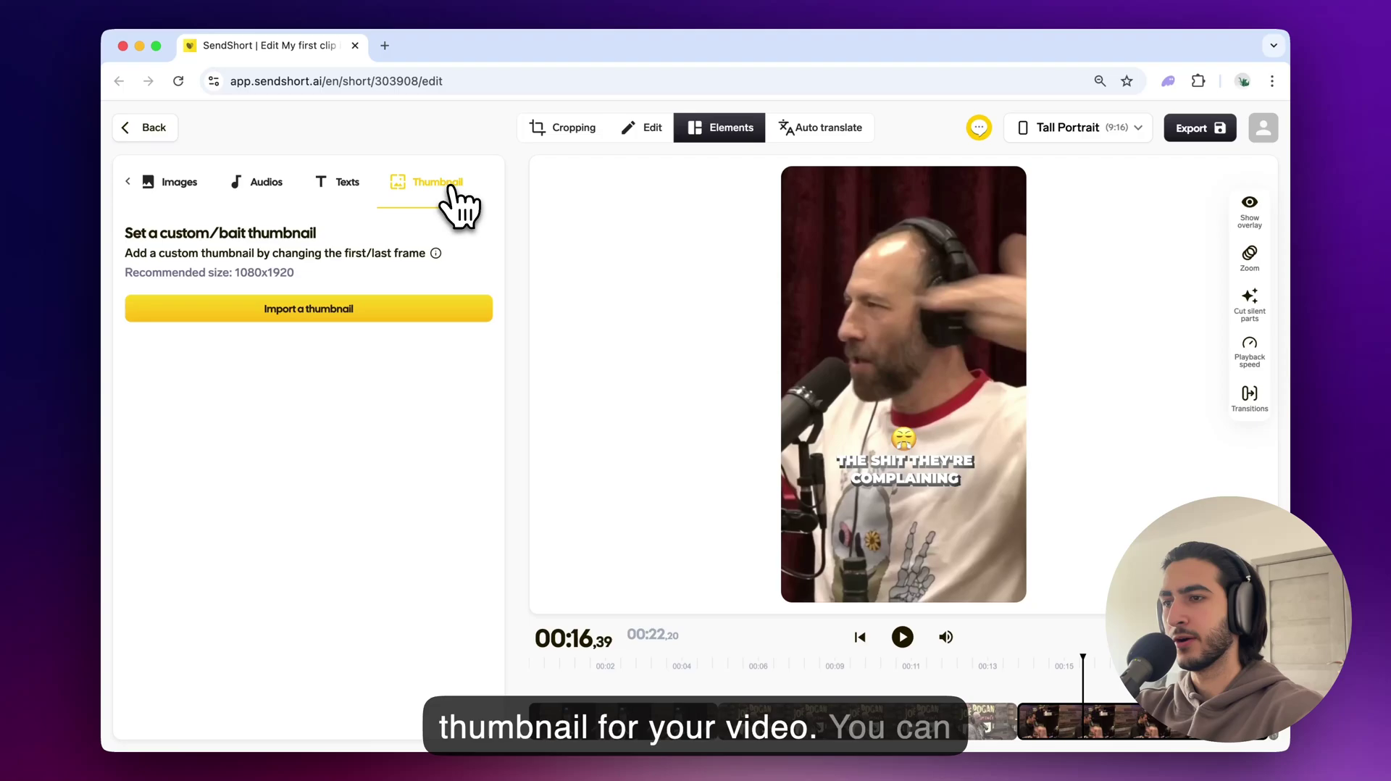
Scroll through the Auto translate language list, then return to the Elements panel.
click(820, 128)
scroll(373, 413, down, 6)
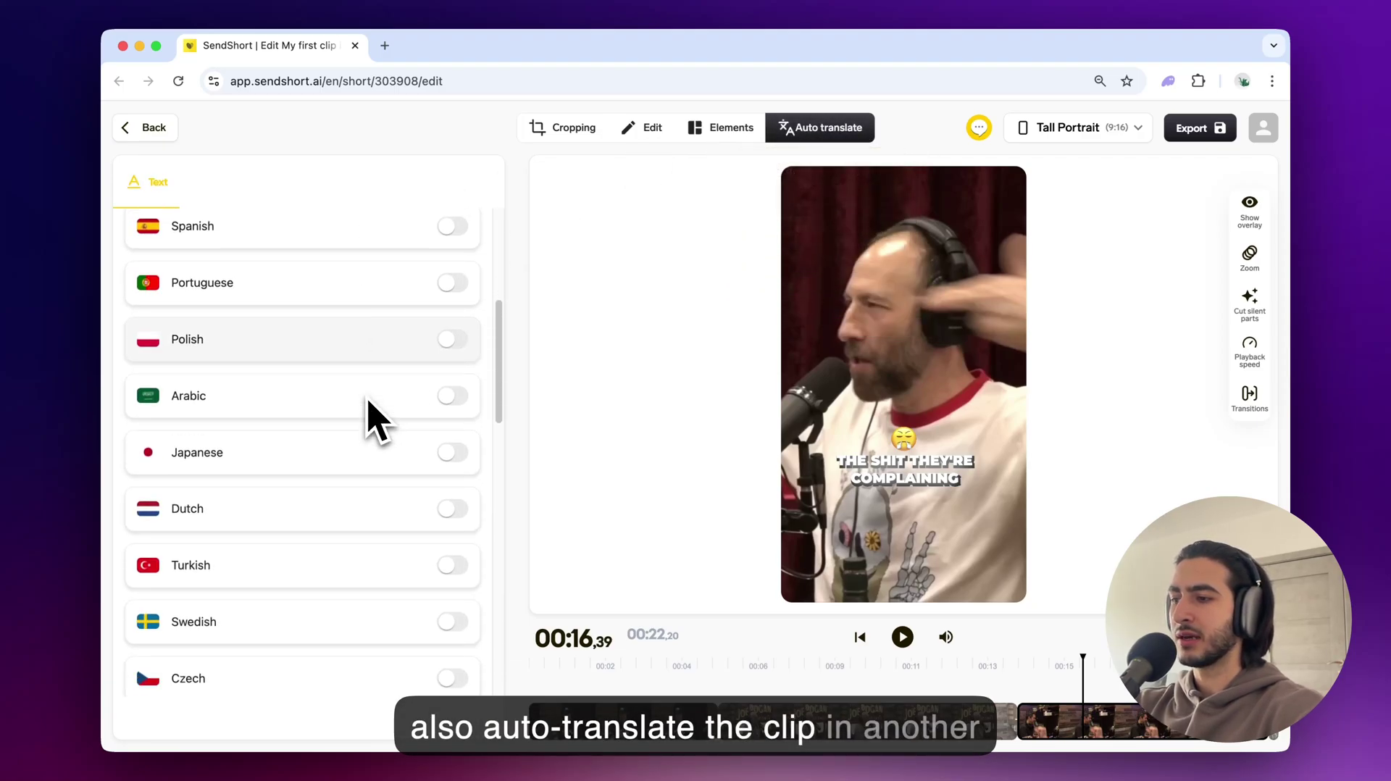
scroll(374, 413, down, 5)
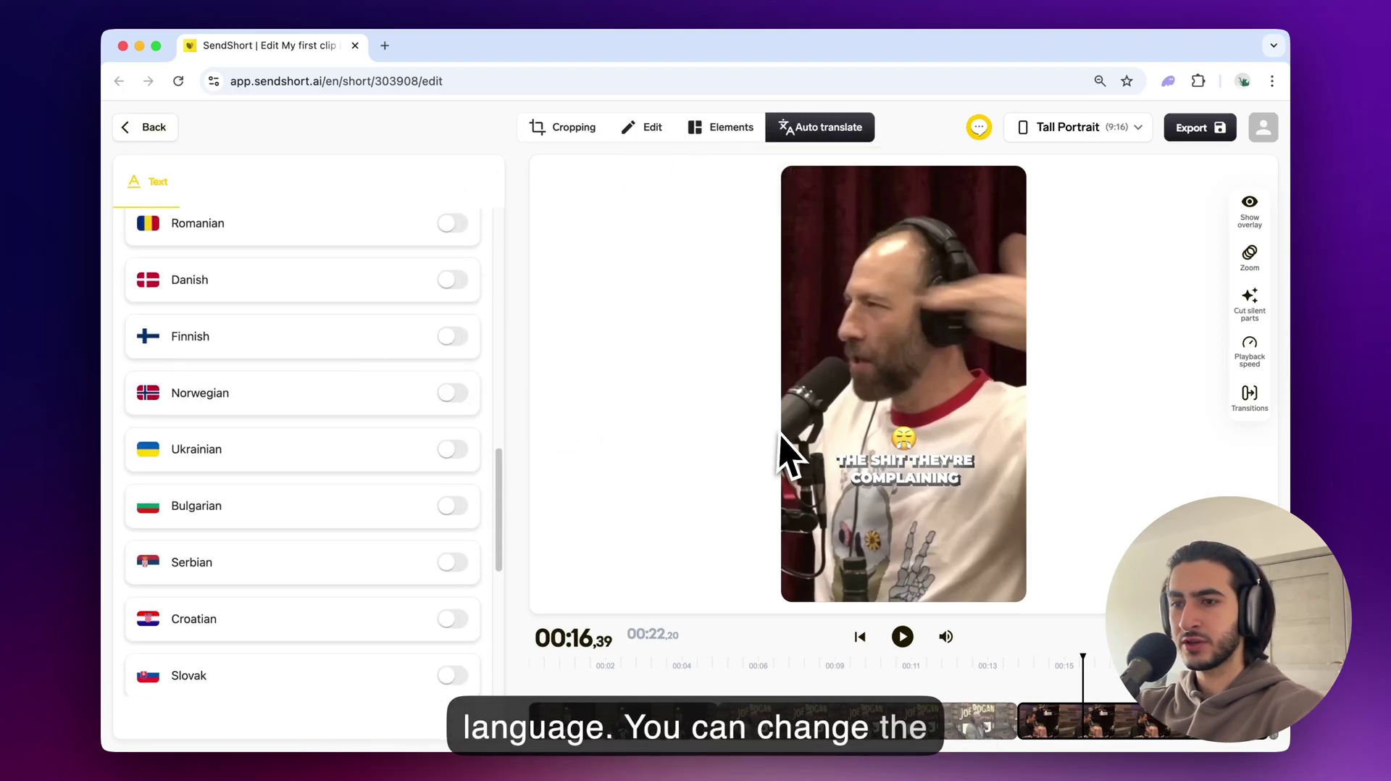
click(655, 132)
click(697, 132)
Turn on B-roll for the "That's right" caption line at 00:11.27.
scroll(311, 183, left, 3)
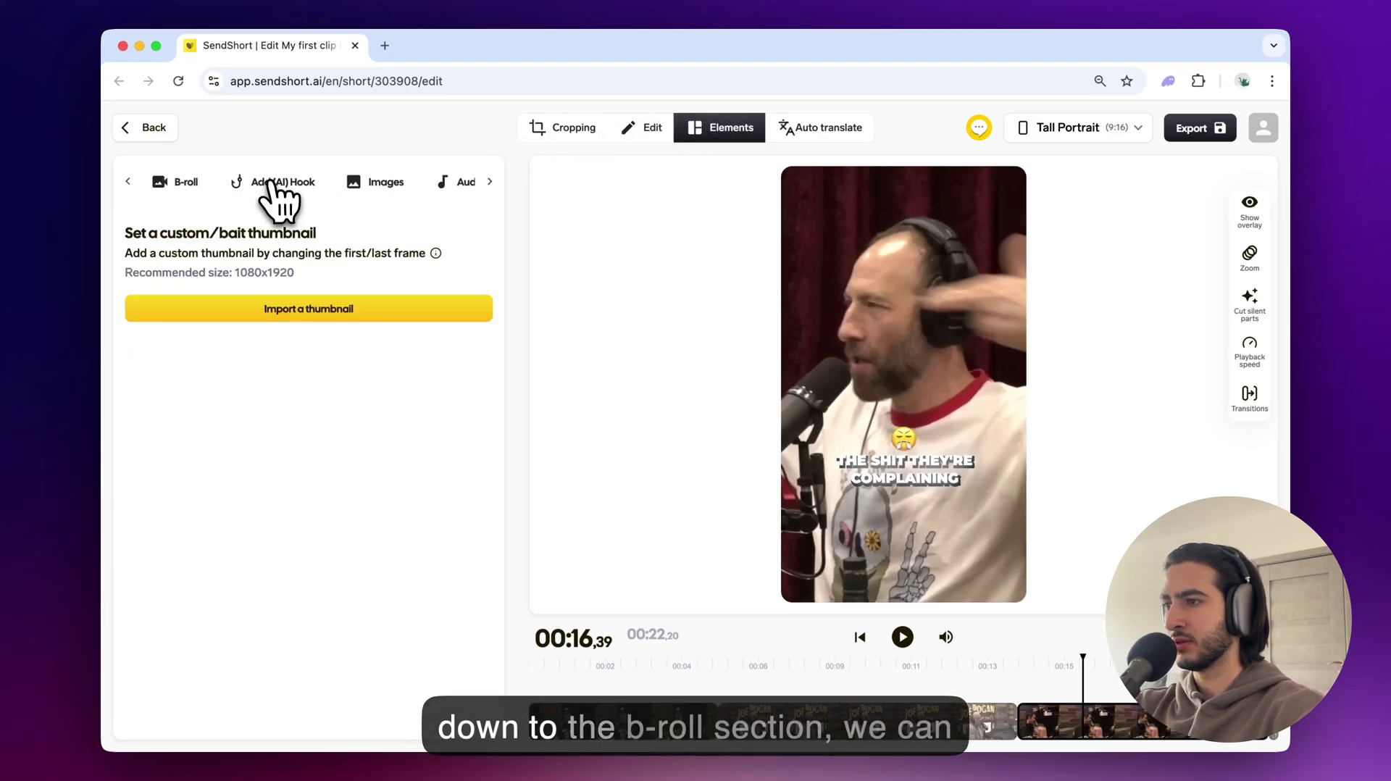
click(188, 182)
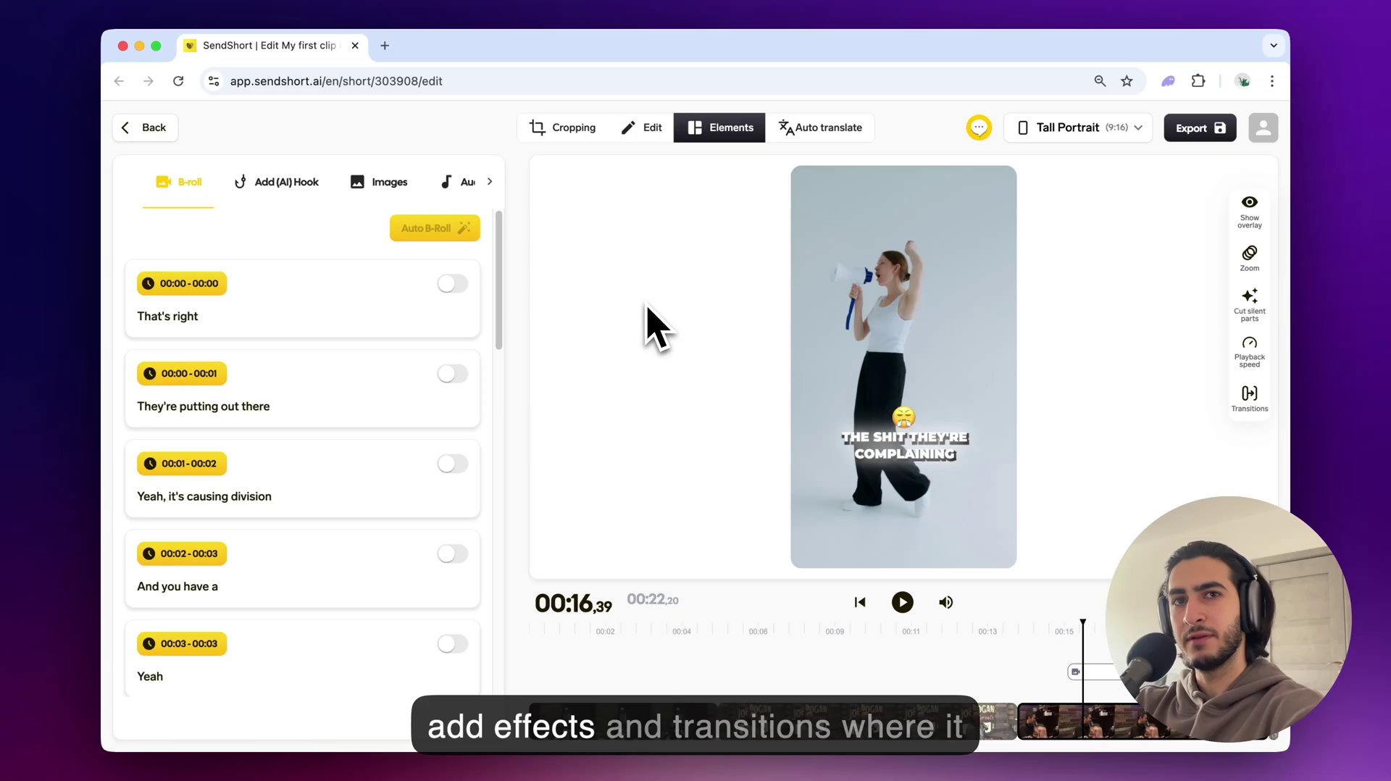
click(910, 692)
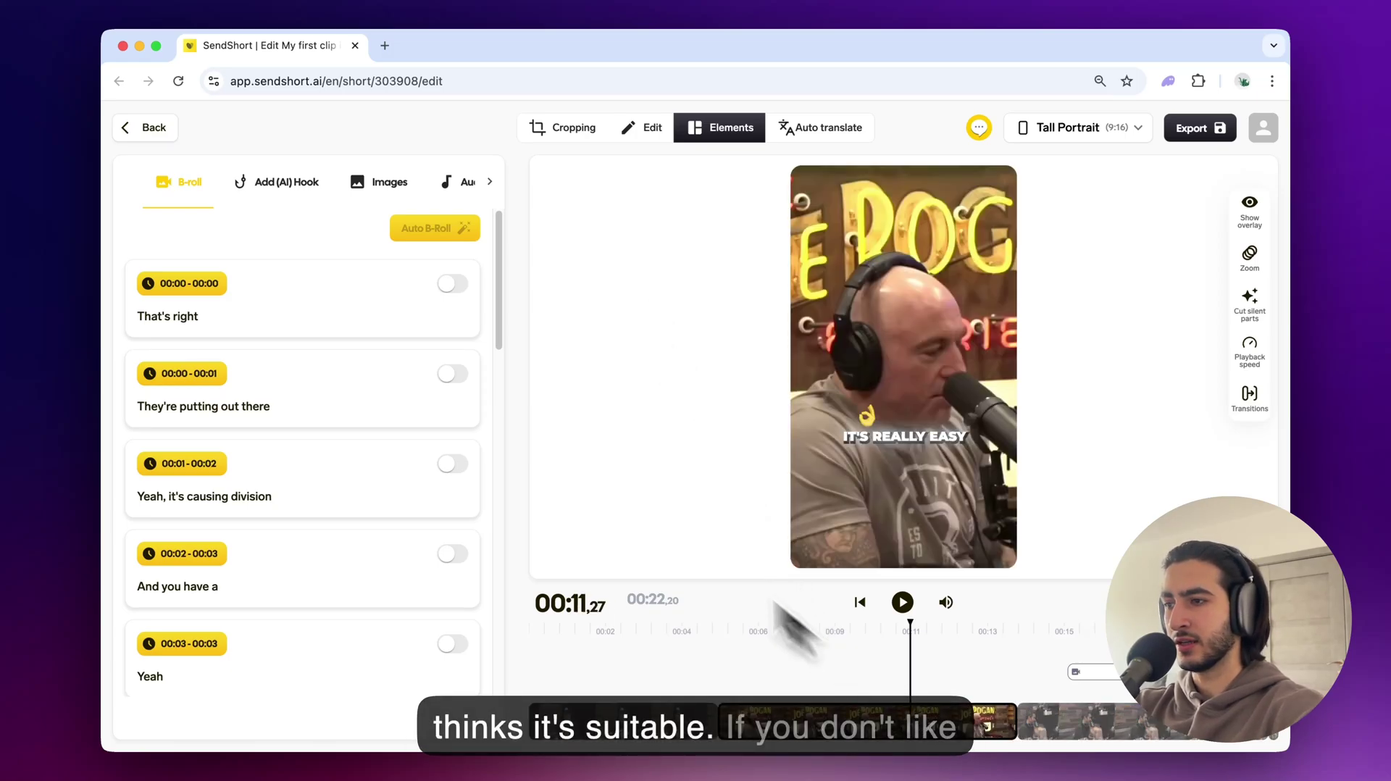
click(455, 286)
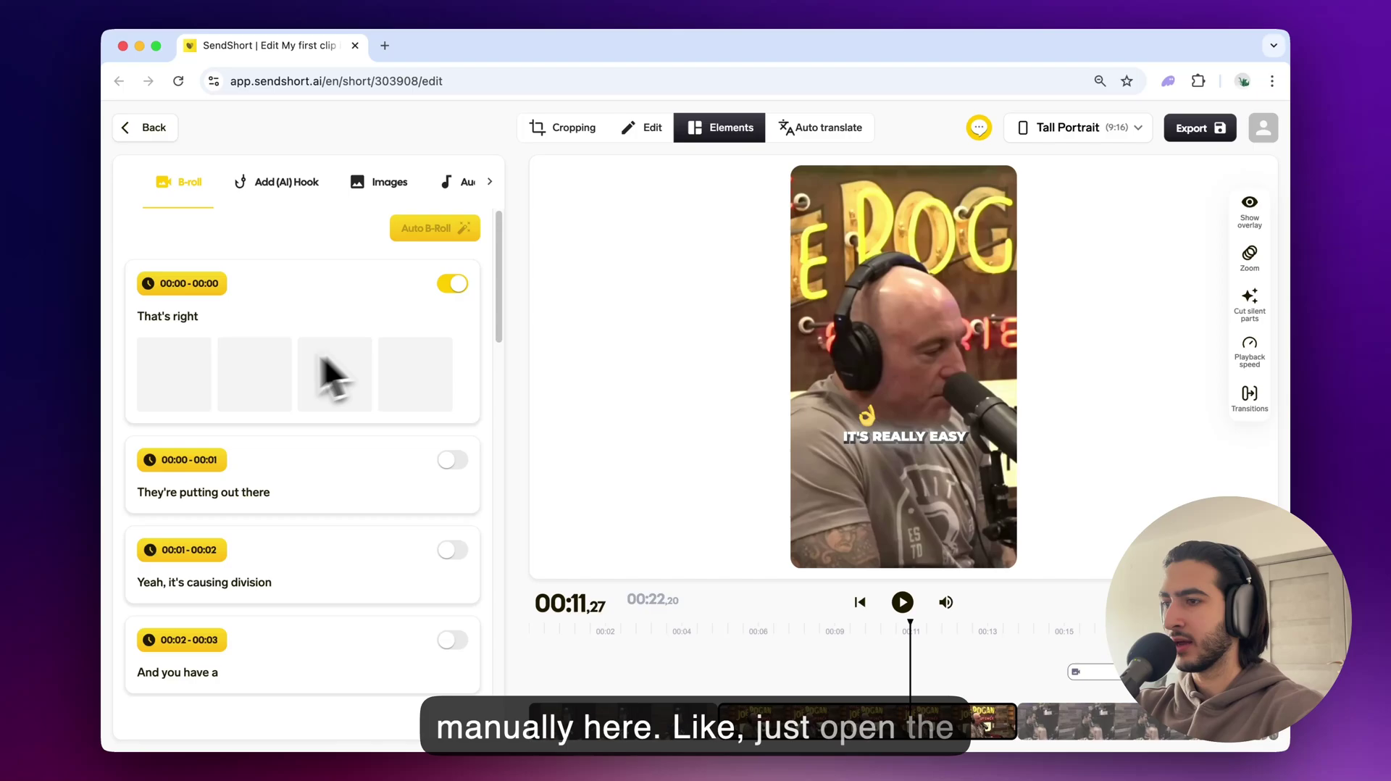
Browse Glitch, Lens flares, Light leaks and Old film transitions, closing without choosing one.
click(289, 289)
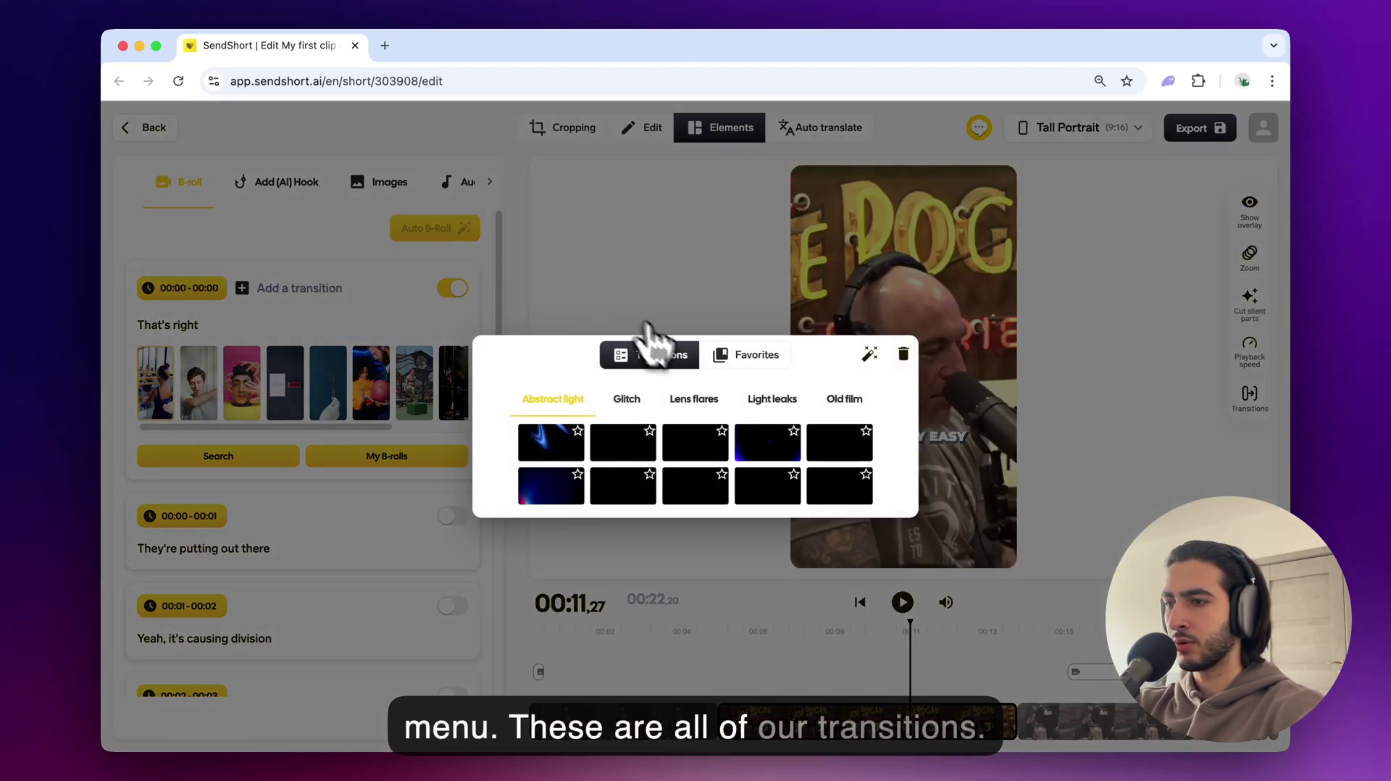
click(627, 399)
click(694, 398)
click(772, 399)
click(847, 400)
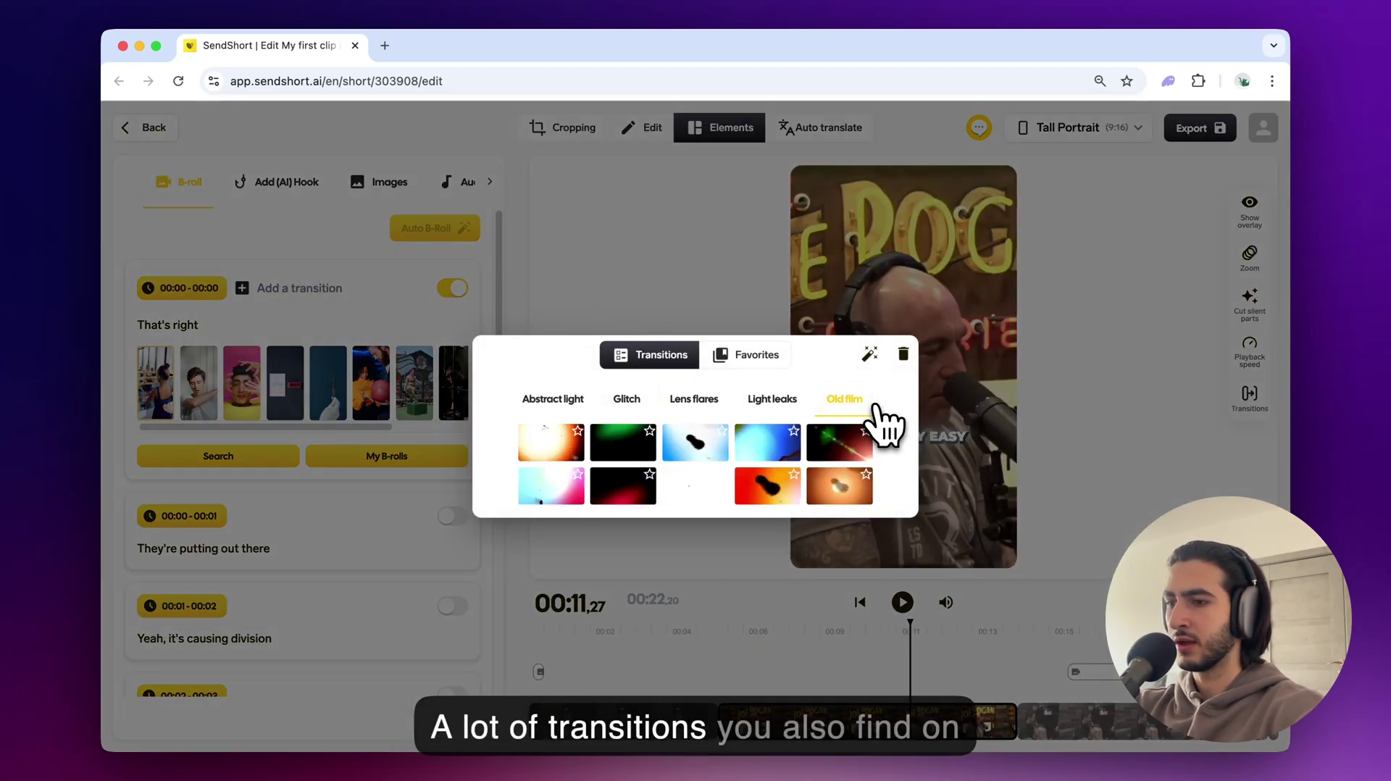
click(773, 400)
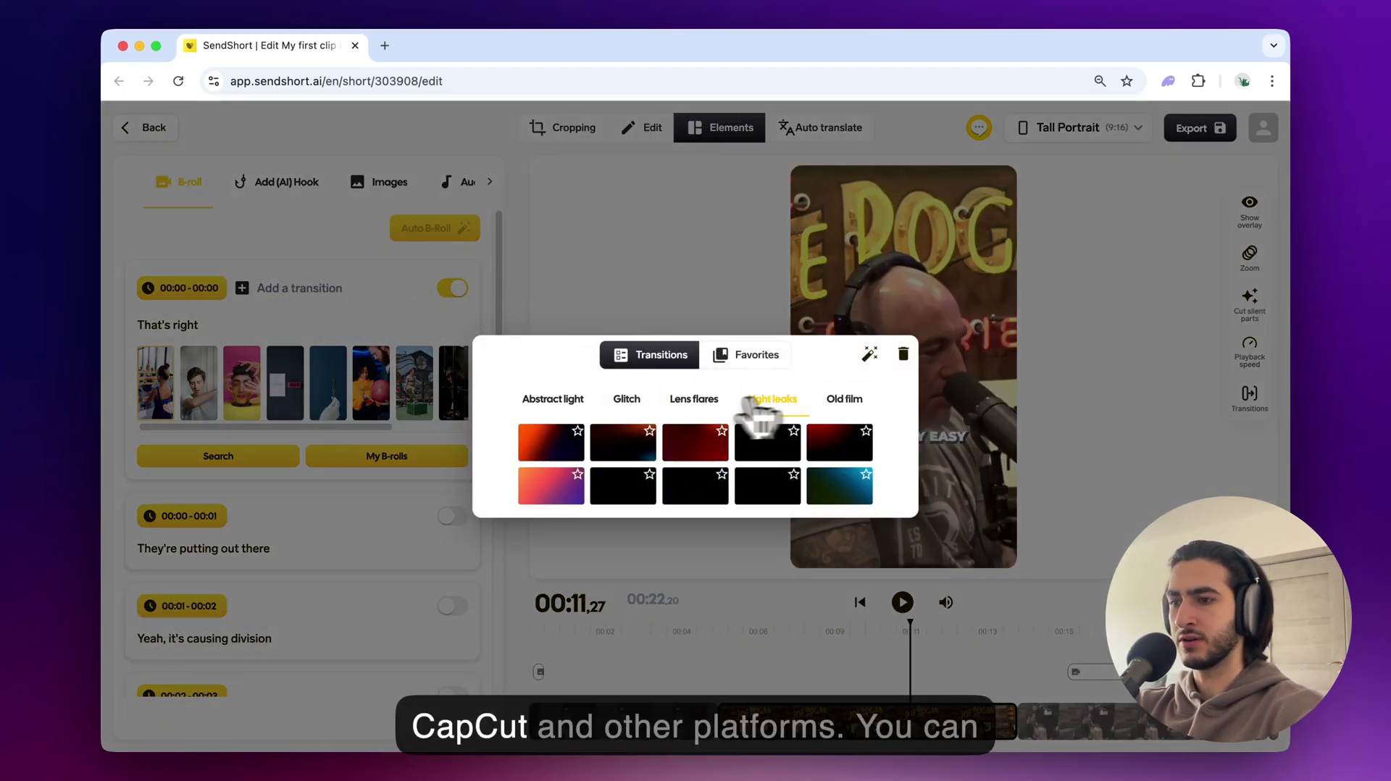
click(336, 389)
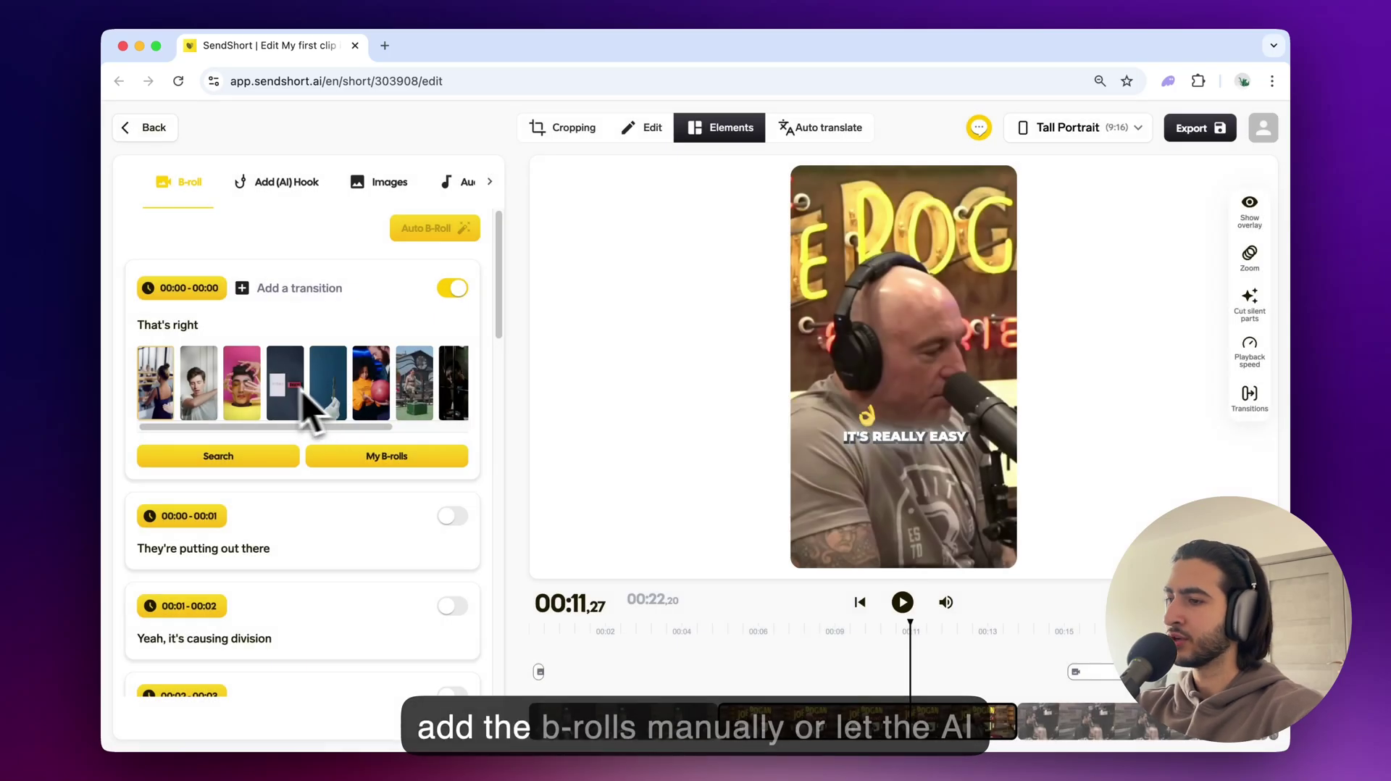
scroll(262, 385, right, 3)
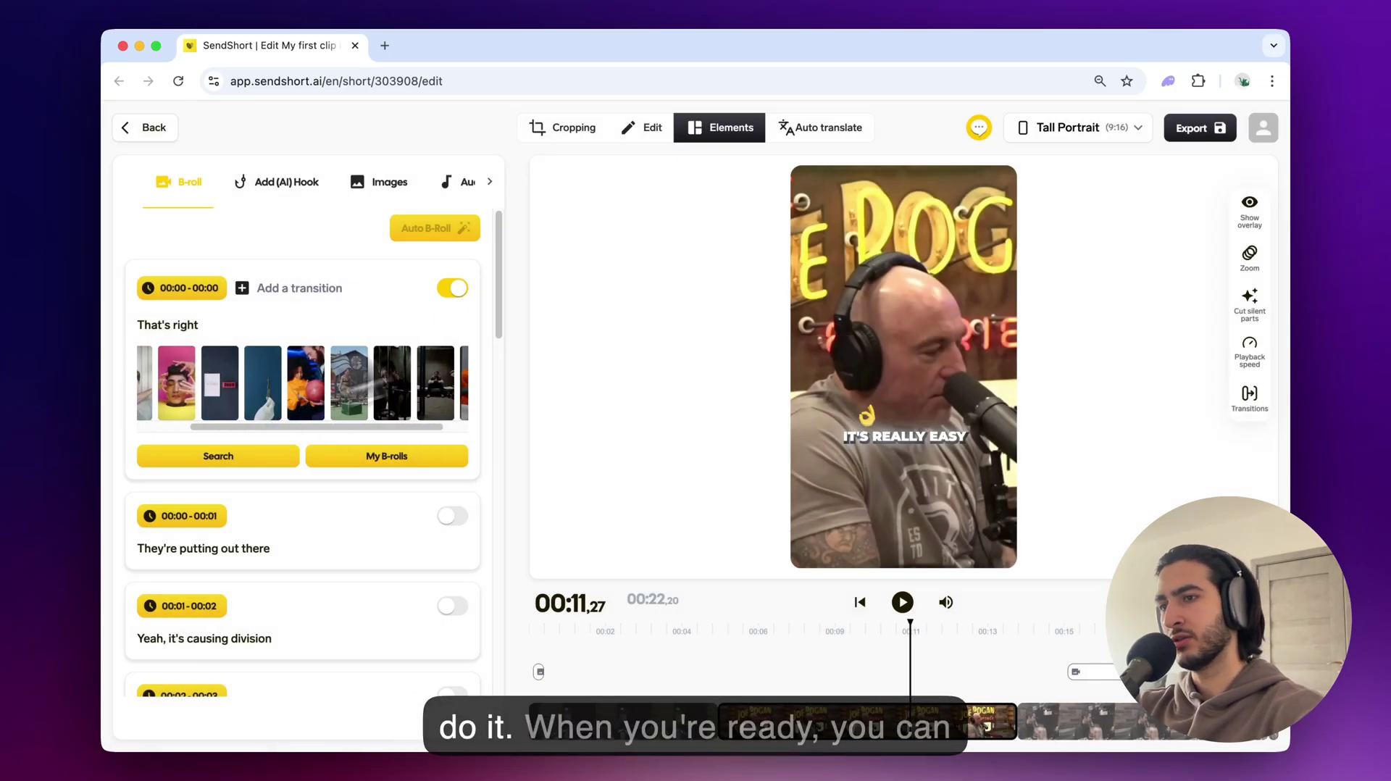
Review the aspect ratio formats and keep the short in Tall Portrait 9:16.
click(1107, 130)
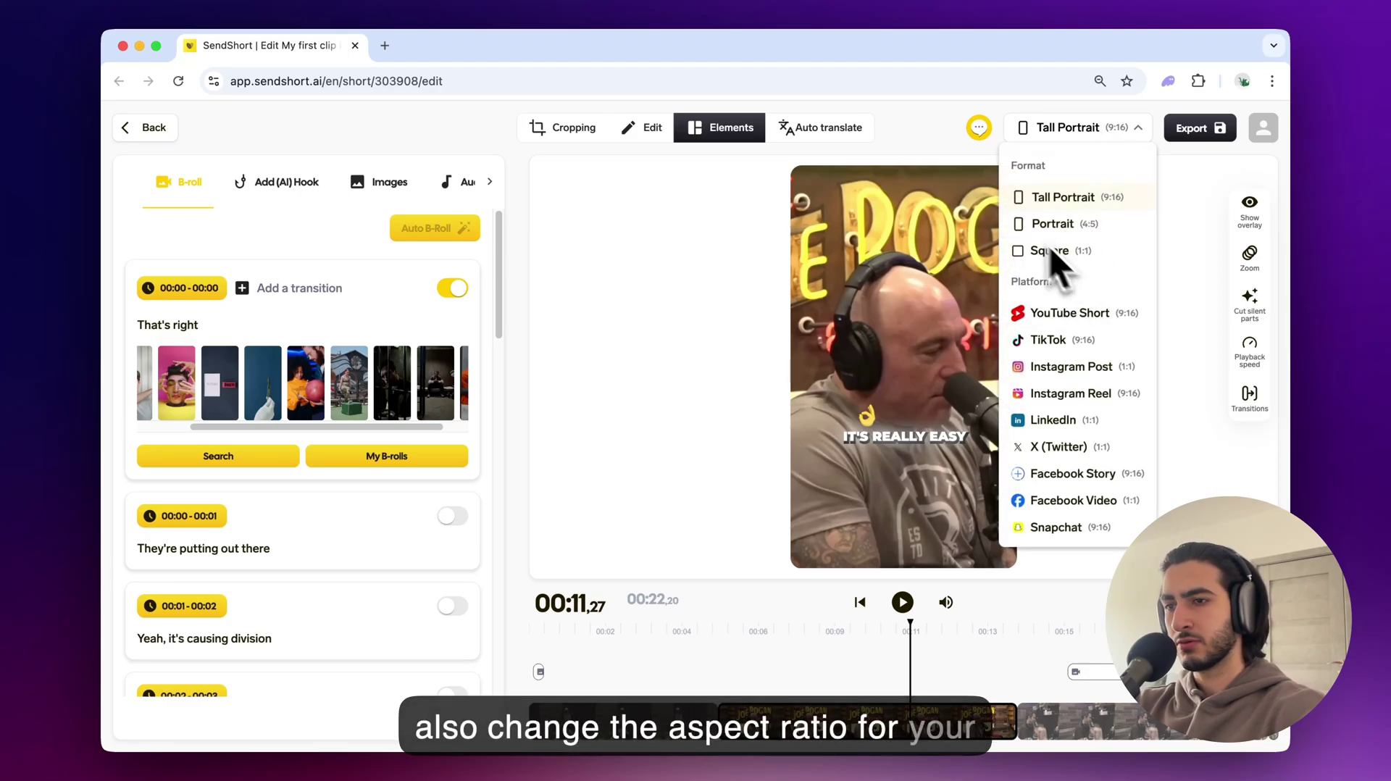
click(1199, 232)
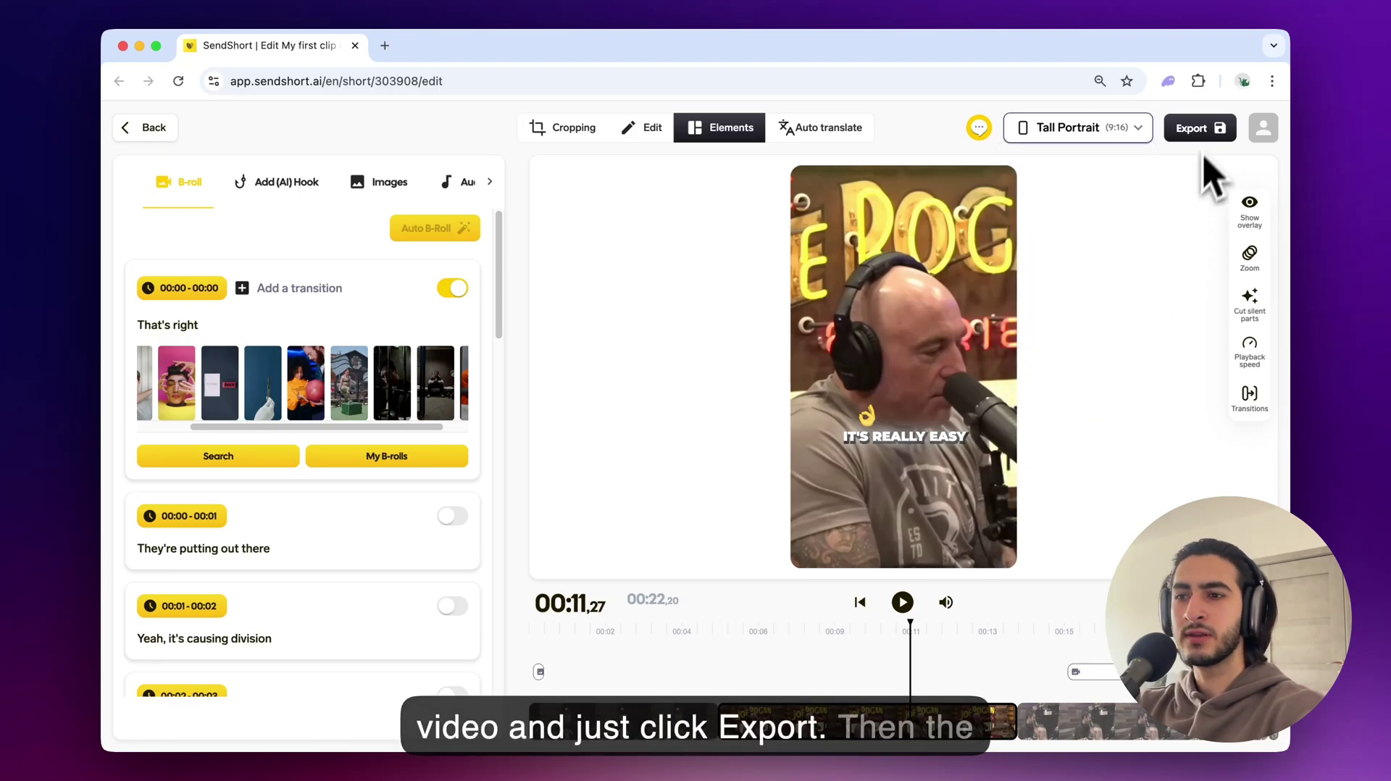